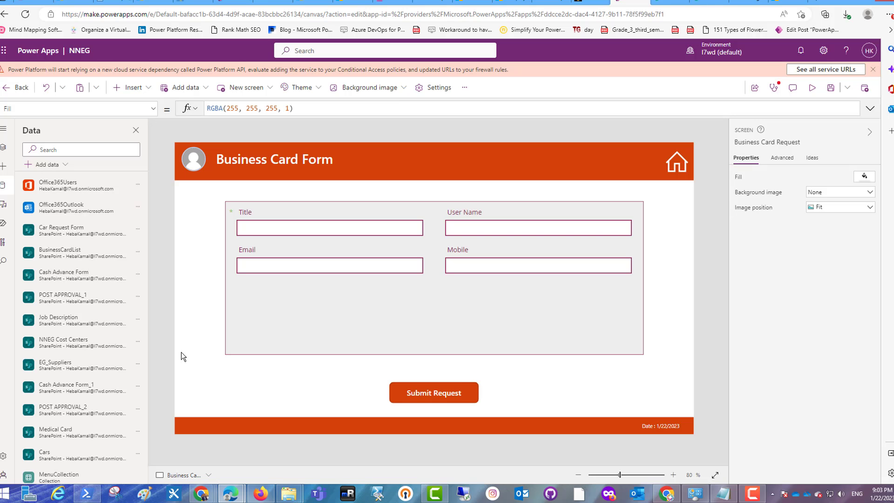
Step: Refresh the Cash Advance Form data source and select the business card edit form
{"action": "left_click", "coordinate": [138, 273]}
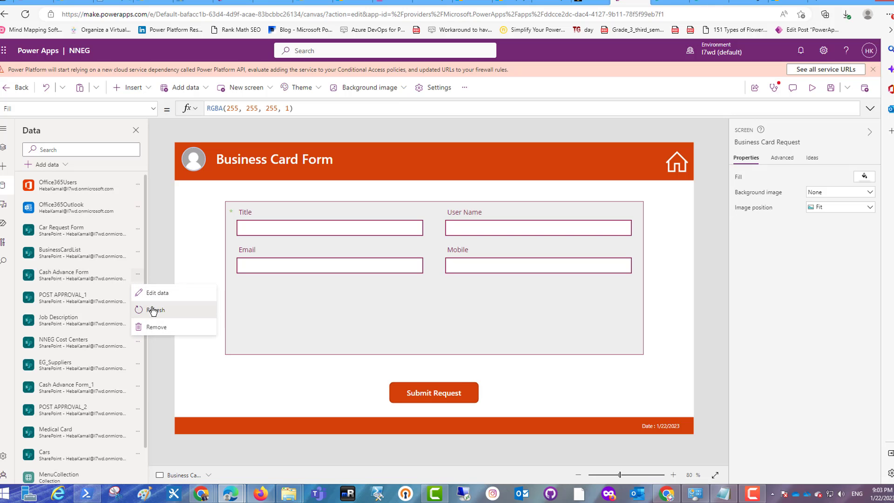
{"action": "left_click", "coordinate": [153, 310]}
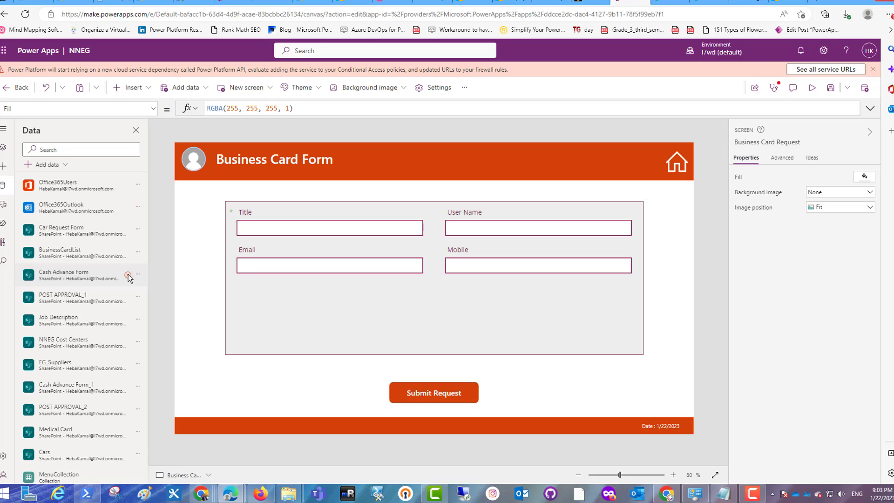
{"action": "mouse_move", "coordinate": [128, 275]}
{"action": "left_click", "coordinate": [235, 353]}
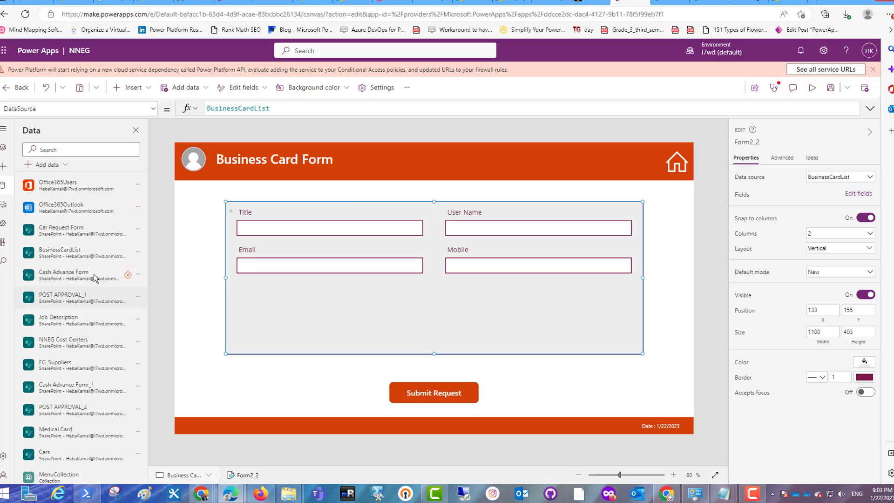
Step: Select the Title card's label in the BusinessCardList form
{"action": "left_click", "coordinate": [137, 253]}
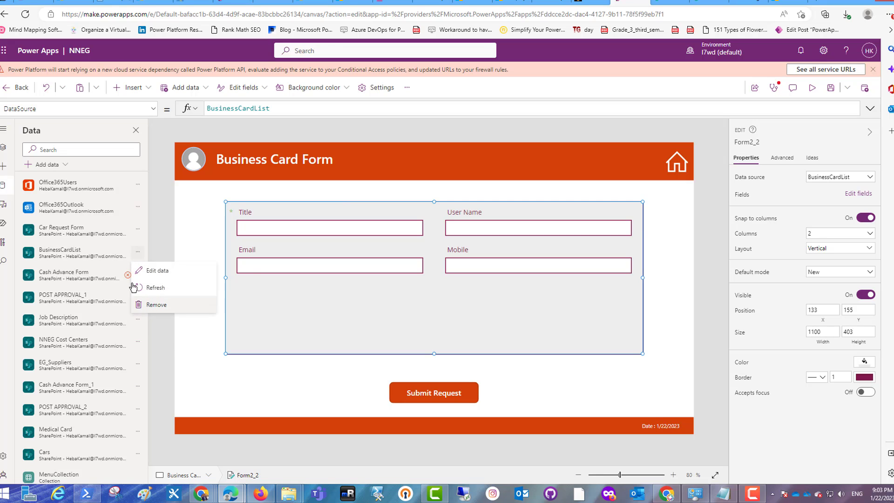
{"action": "left_click", "coordinate": [251, 213]}
{"action": "left_click", "coordinate": [250, 213]}
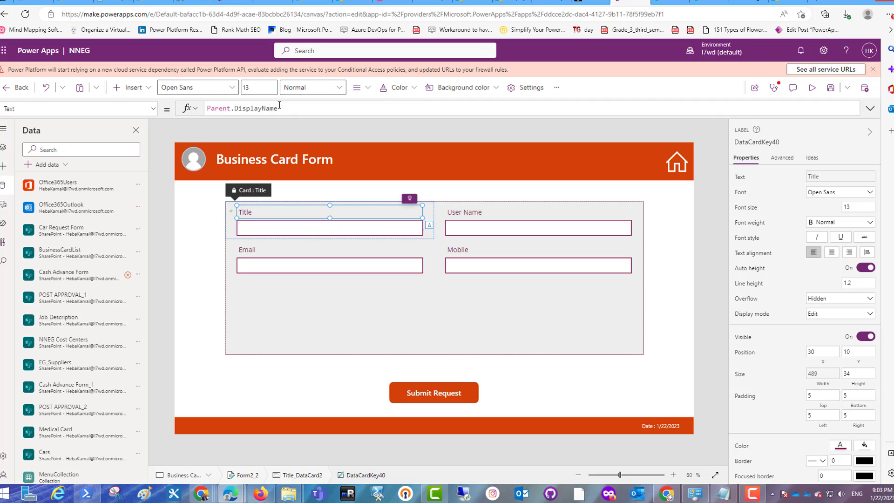
Step: Unlock the first card and change its label text to 'Employee Position', coloured orange
{"action": "left_click", "coordinate": [783, 157]}
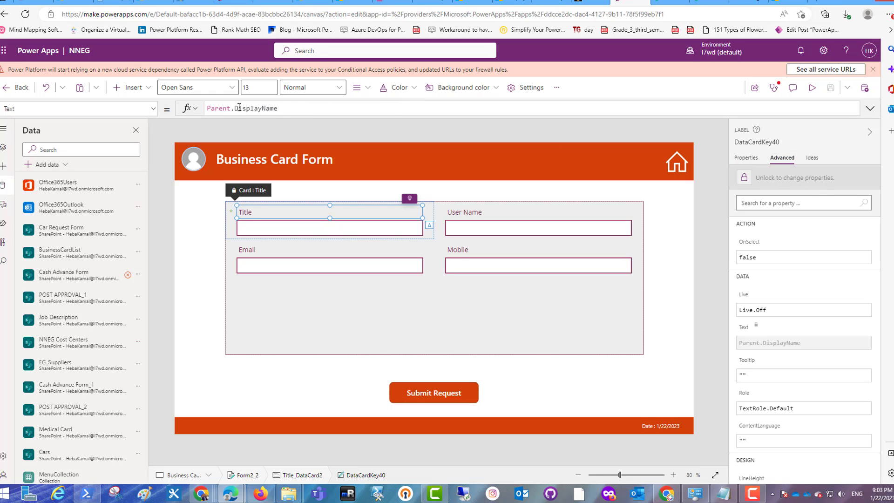
{"action": "left_click", "coordinate": [827, 186]}
{"action": "left_click", "coordinate": [239, 108]}
{"action": "type", "text": "\""}
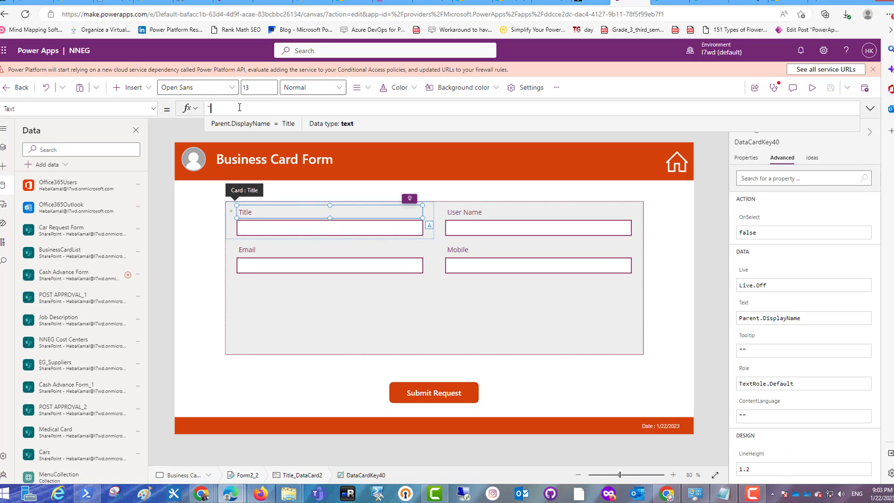
{"action": "type", "text": "Empl"}
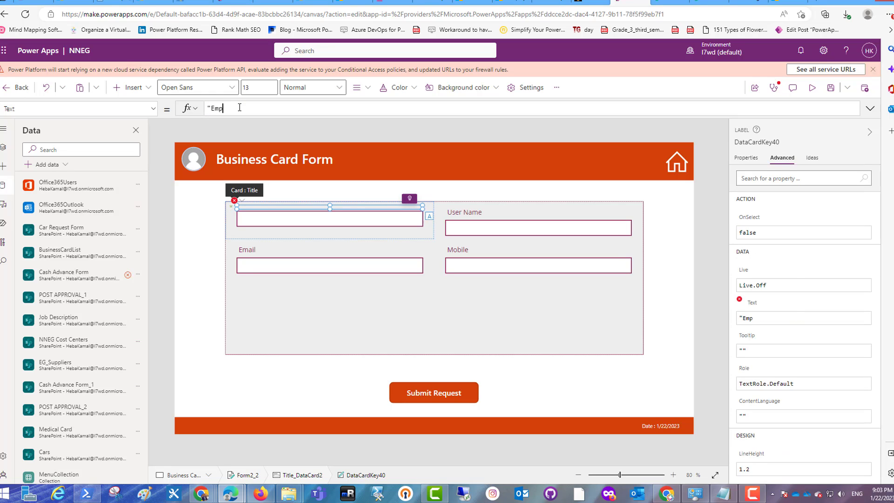
{"action": "type", "text": "oyee P"}
{"action": "type", "text": "ositio"}
{"action": "type", "text": "n\""}
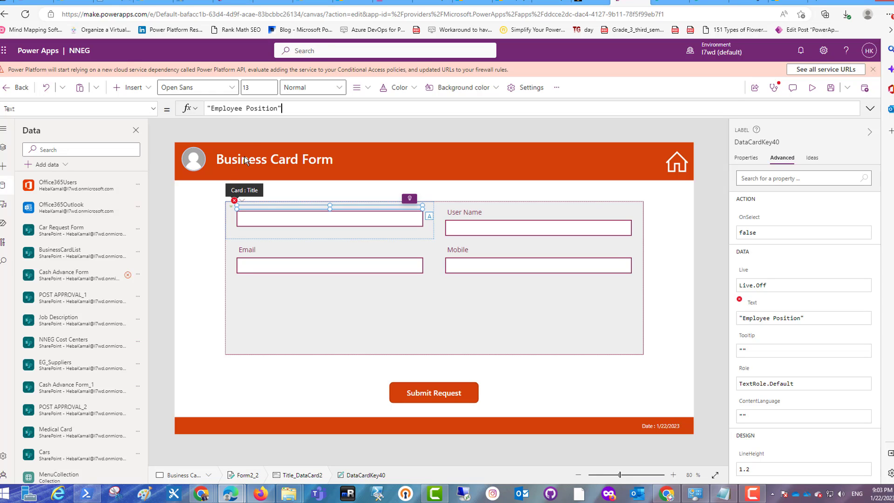
{"action": "left_click", "coordinate": [396, 87]}
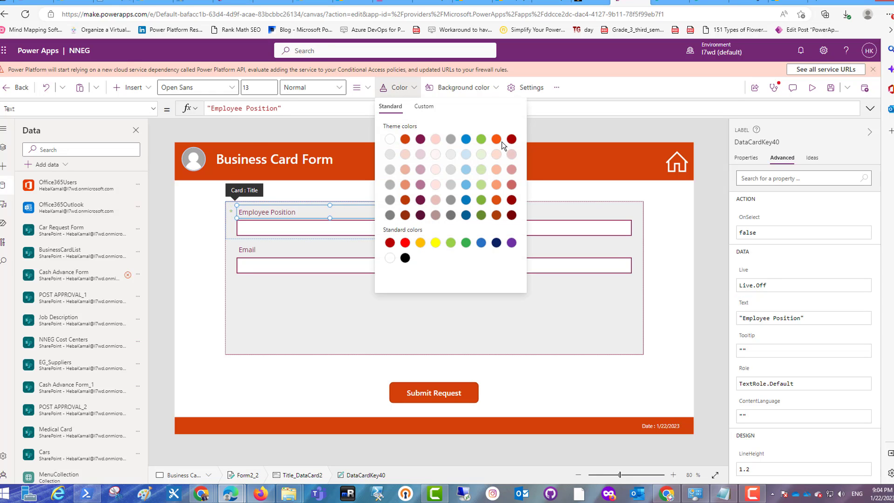
{"action": "left_click", "coordinate": [498, 139]}
{"action": "left_click", "coordinate": [167, 240]}
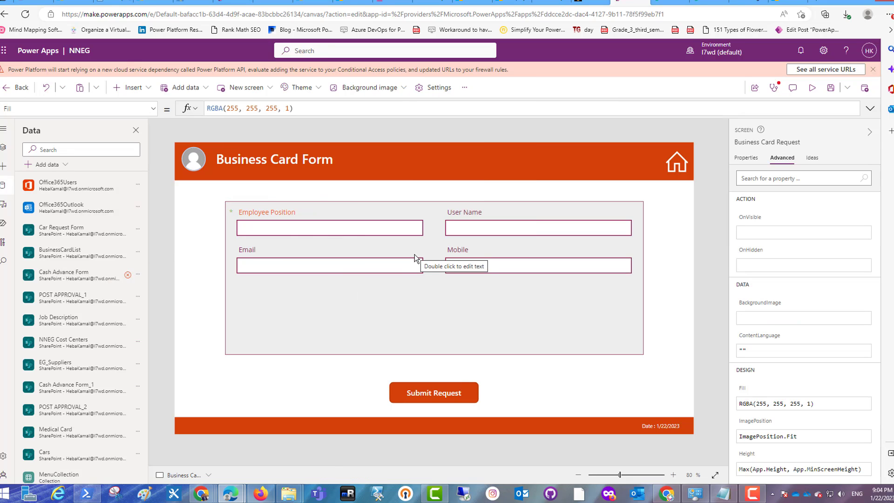
Step: With the business card form selected, remove BusinessCardList from the app's data sources
{"action": "left_click", "coordinate": [348, 312]}
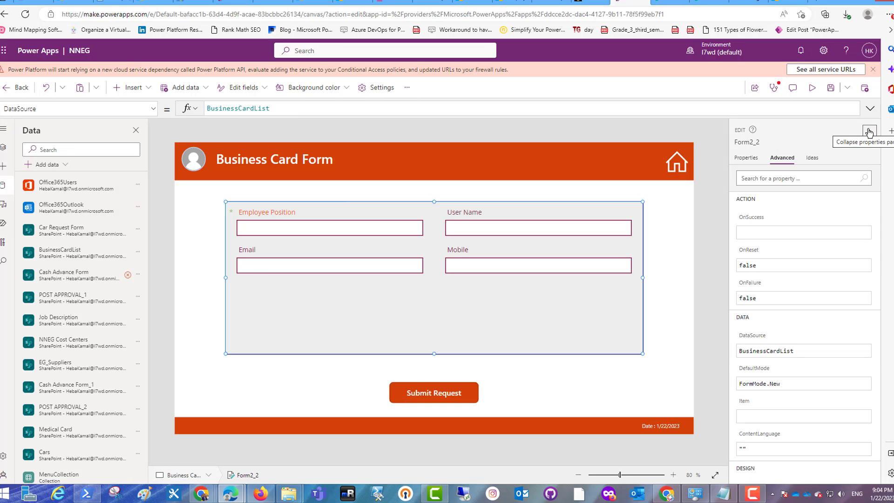
{"action": "left_click", "coordinate": [137, 251]}
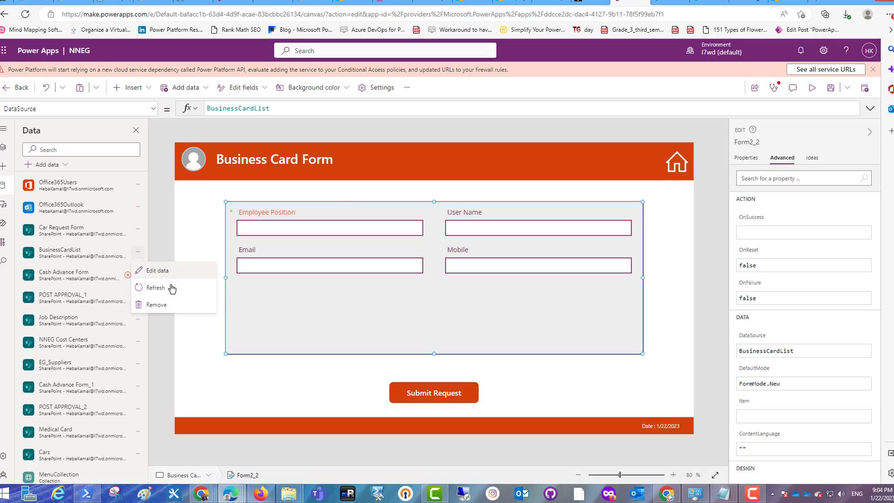
{"action": "left_click", "coordinate": [153, 303]}
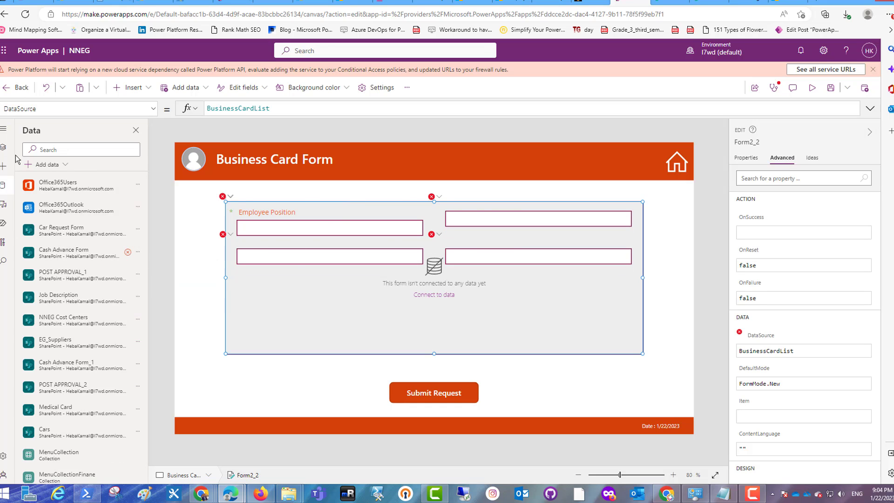
Step: Add the SharePoint BusinessCard list from the Communication site as a data source
{"action": "left_click", "coordinate": [57, 162]}
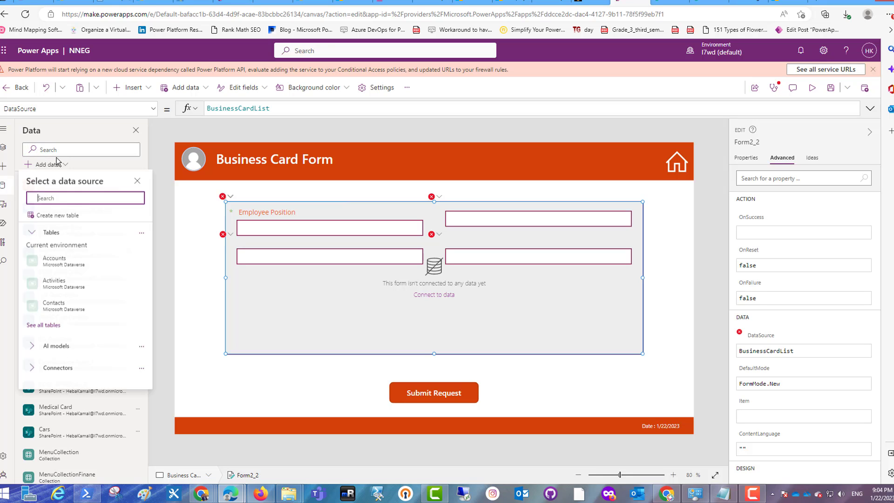
{"action": "type", "text": "share"}
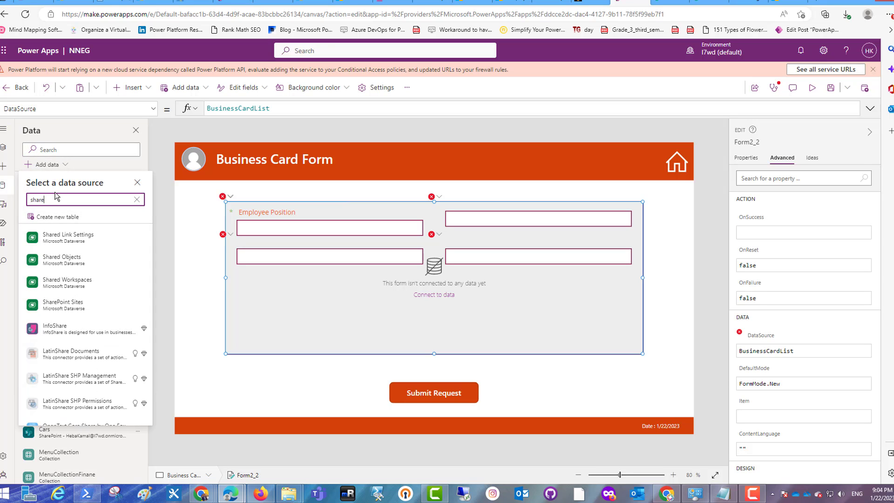
{"action": "type", "text": "po"}
{"action": "left_click", "coordinate": [56, 259]}
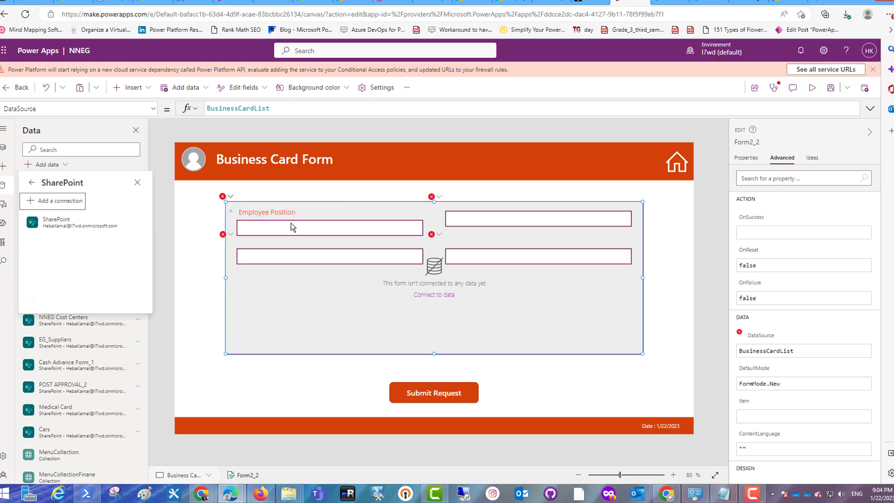
{"action": "left_click", "coordinate": [58, 227]}
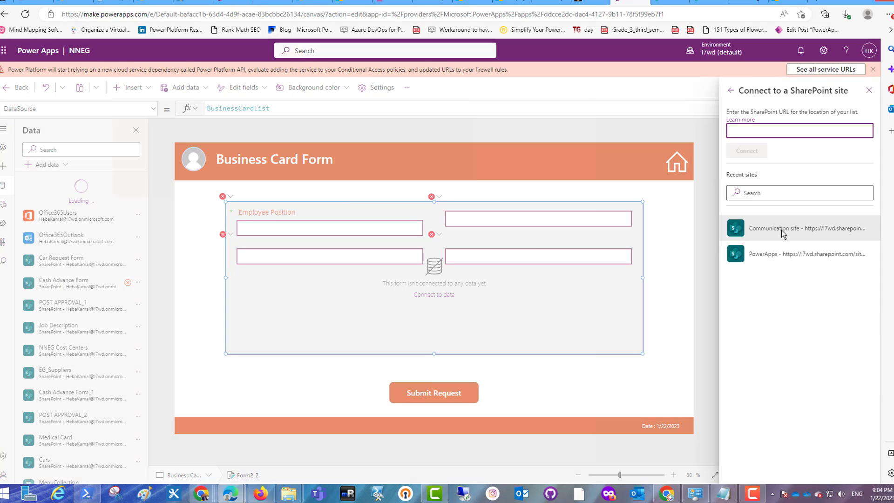
{"action": "left_click", "coordinate": [783, 230]}
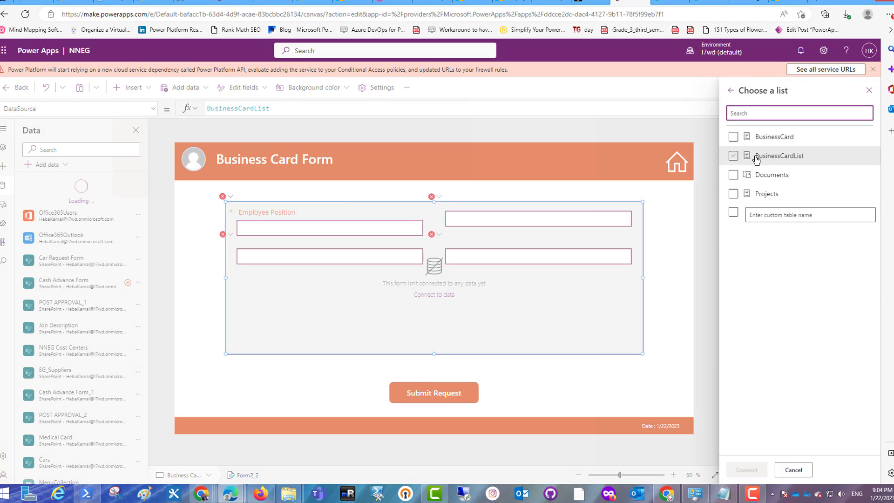
{"action": "left_click", "coordinate": [734, 138]}
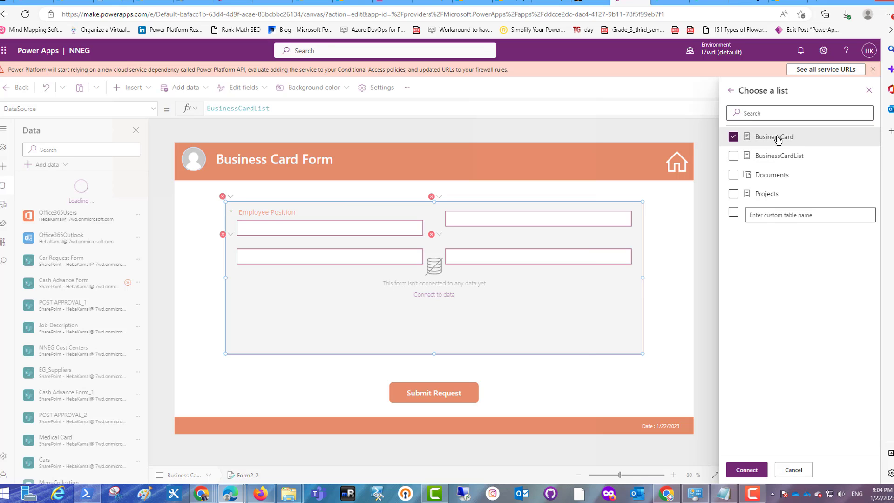
{"action": "left_click", "coordinate": [747, 470]}
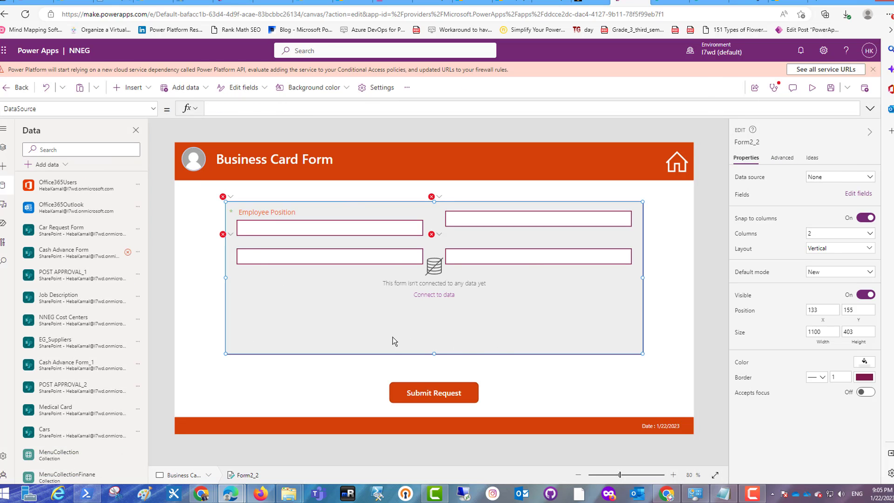
{"action": "left_click", "coordinate": [837, 180]}
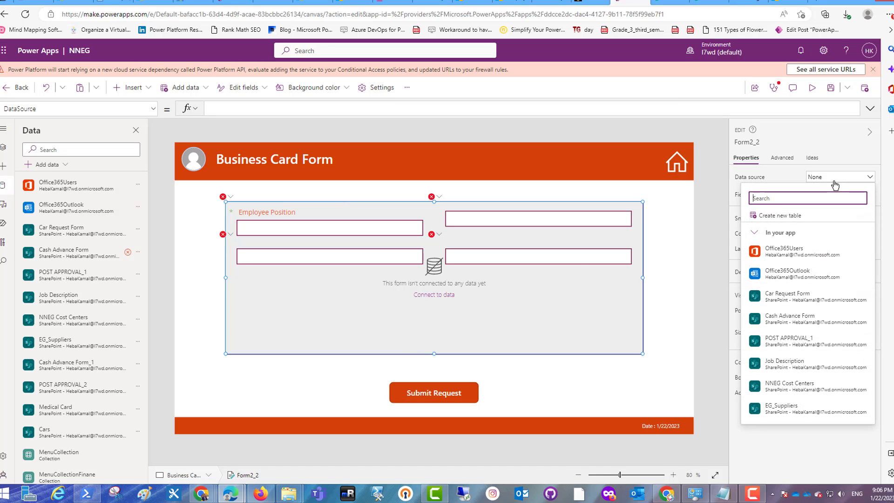
{"action": "type", "text": "bui"}
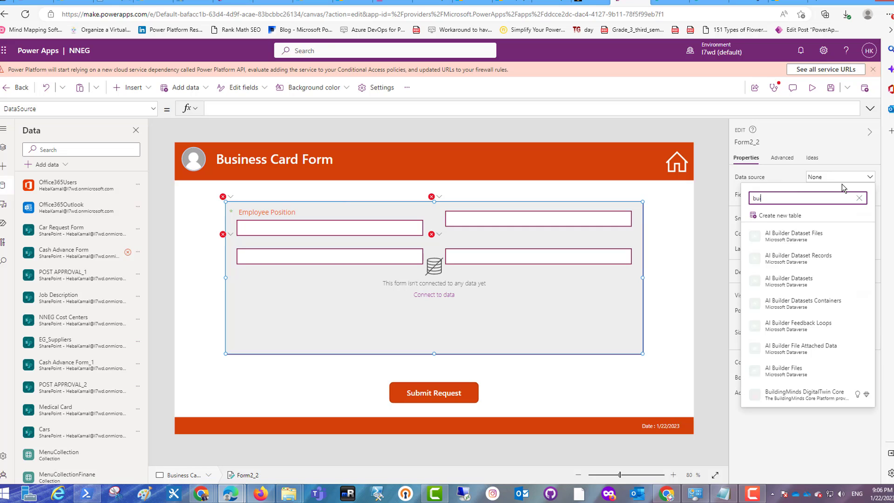
{"action": "key", "text": "BackSpace"}
{"action": "type", "text": "s"}
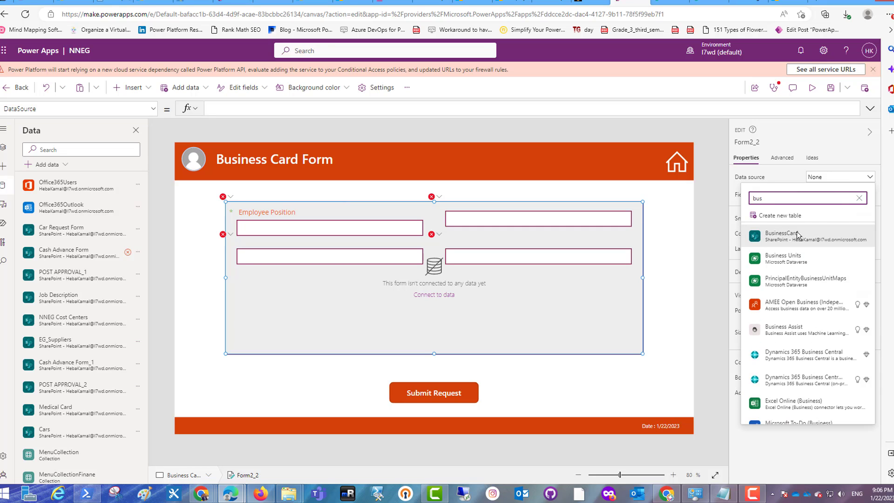
{"action": "left_click", "coordinate": [797, 234]}
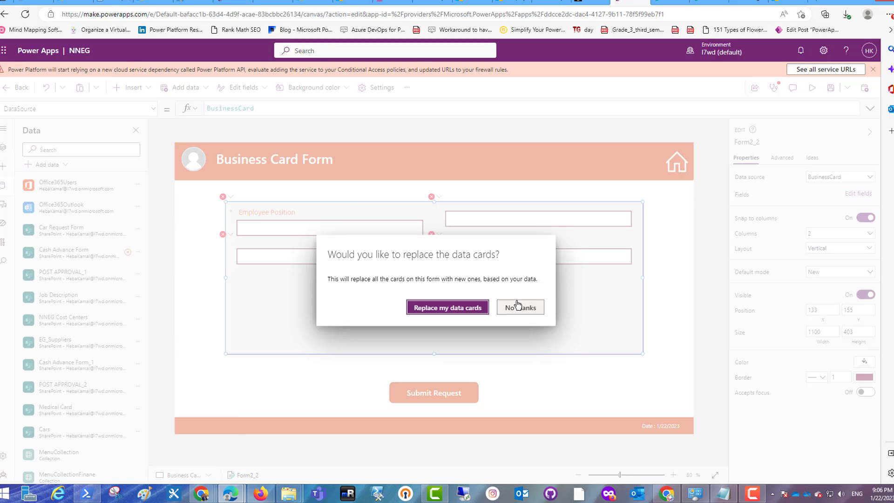
{"action": "left_click", "coordinate": [436, 308]}
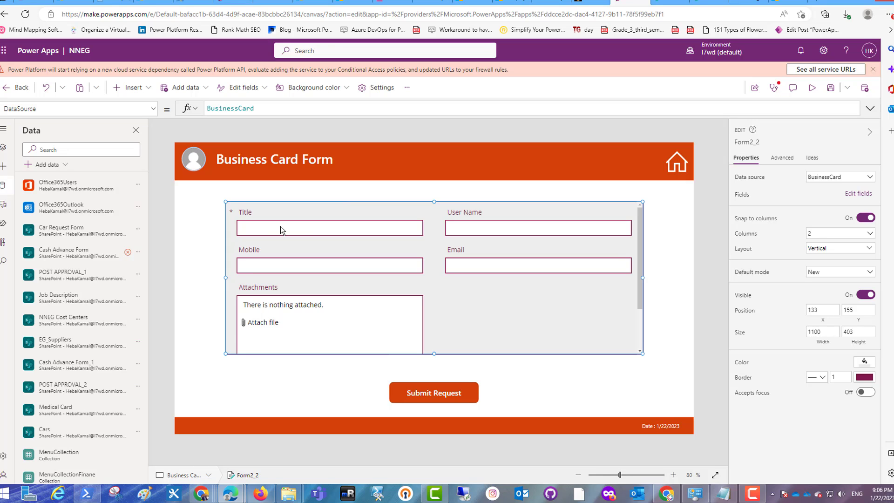
{"action": "left_click", "coordinate": [175, 302]}
{"action": "left_click", "coordinate": [212, 256]}
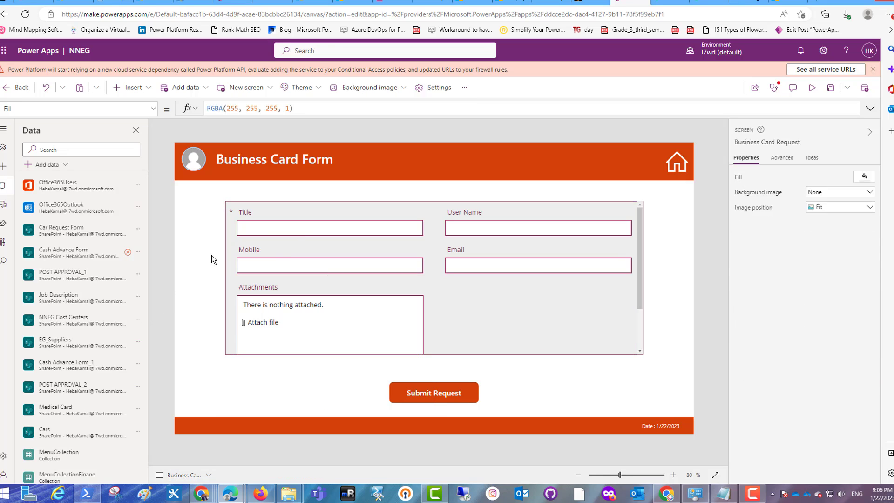
{"action": "left_click", "coordinate": [616, 350]}
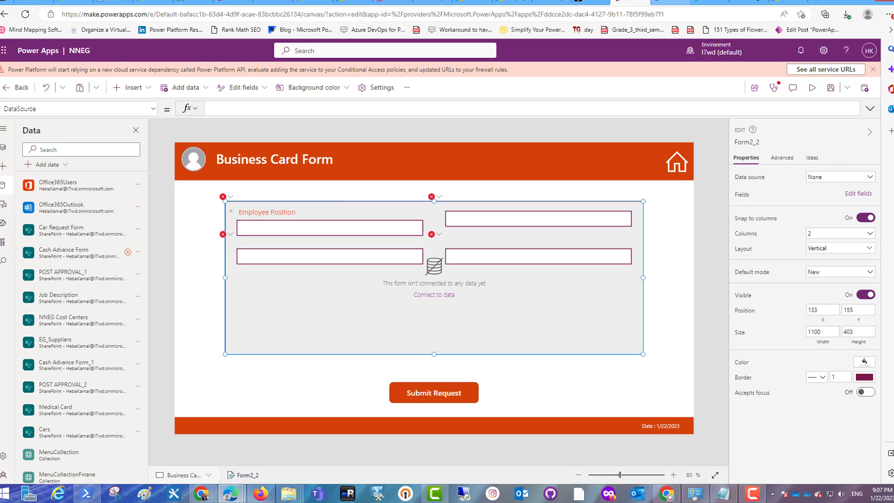
{"action": "left_click", "coordinate": [712, 2]}
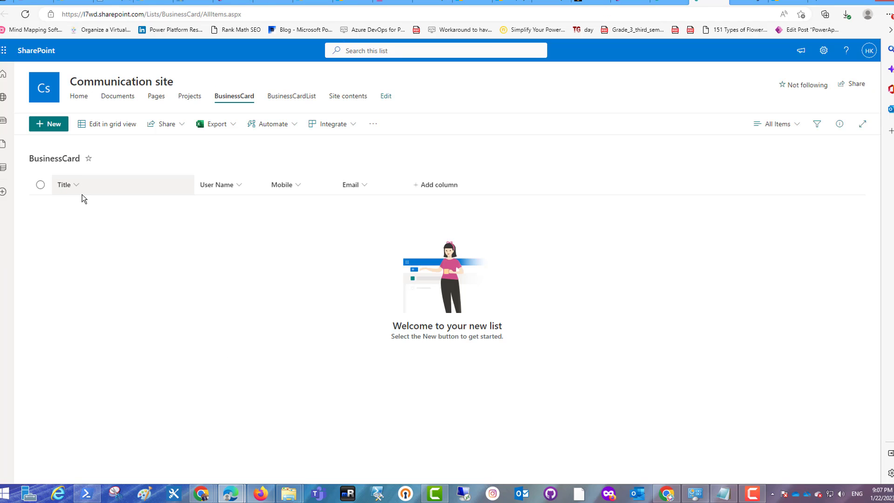
{"action": "left_click", "coordinate": [669, 4]}
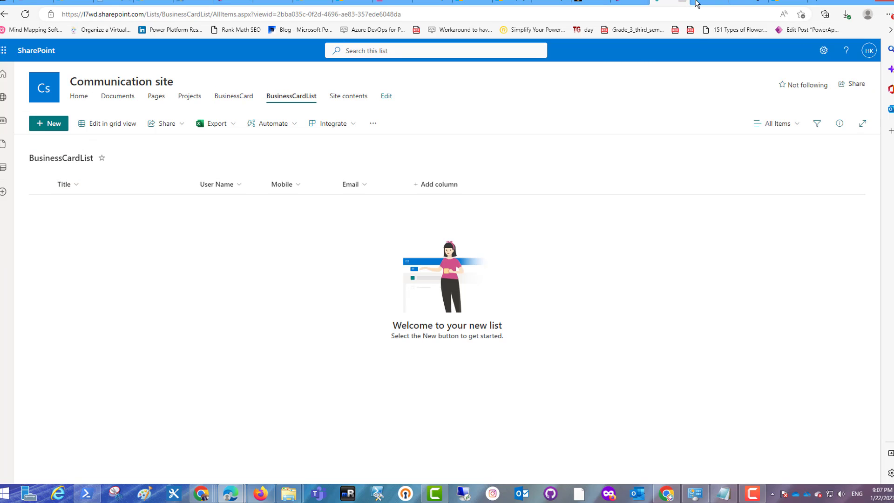
{"action": "left_click", "coordinate": [647, 5]}
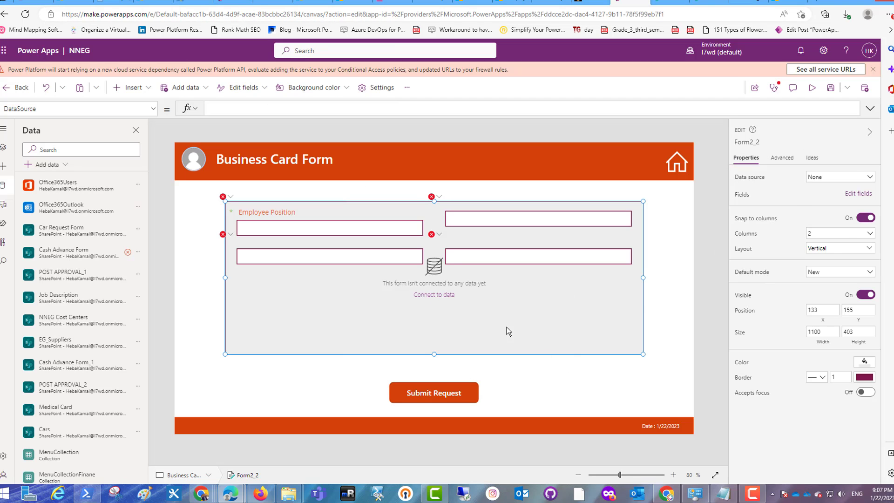
Step: Choose the existing SharePoint connection and recent site, and tick the BusinessCardList list
{"action": "left_click", "coordinate": [43, 166]}
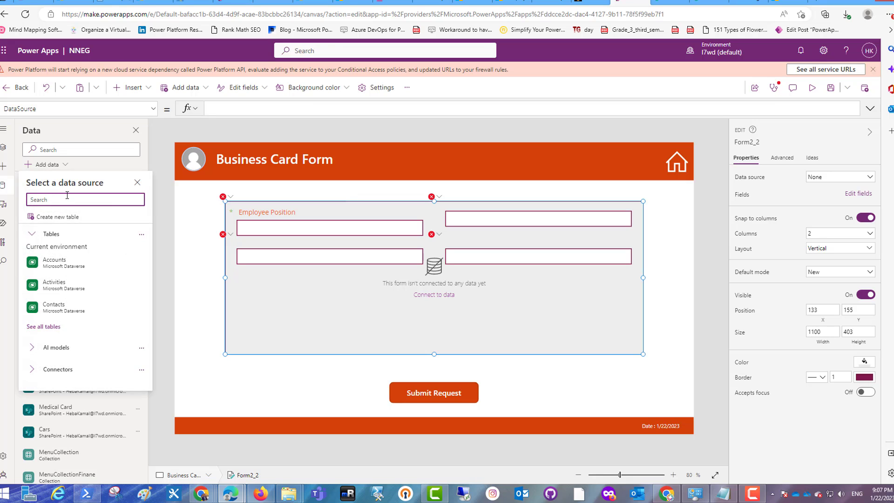
{"action": "type", "text": "share"}
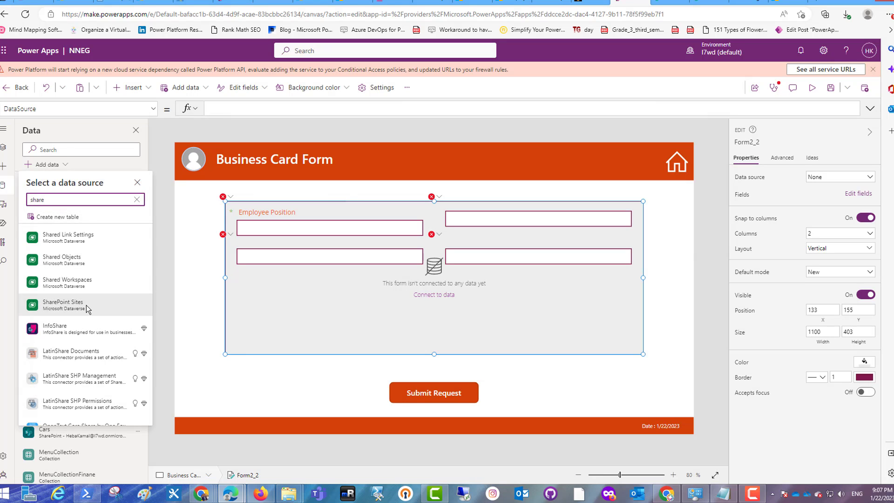
{"action": "type", "text": "poin"}
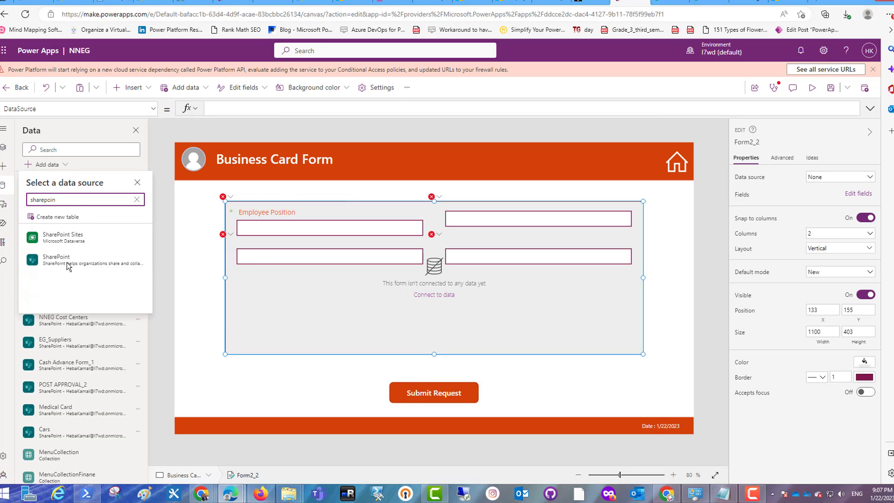
{"action": "left_click", "coordinate": [63, 261]}
{"action": "left_click", "coordinate": [69, 227]}
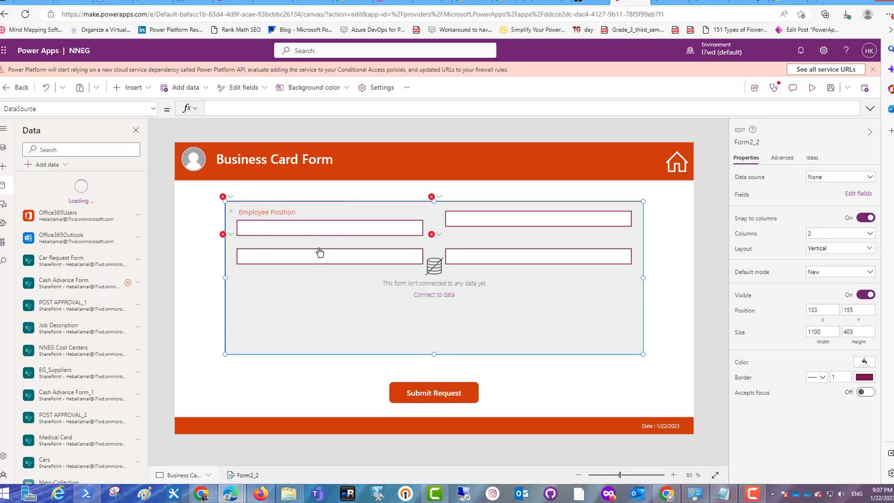
{"action": "left_click", "coordinate": [790, 236]}
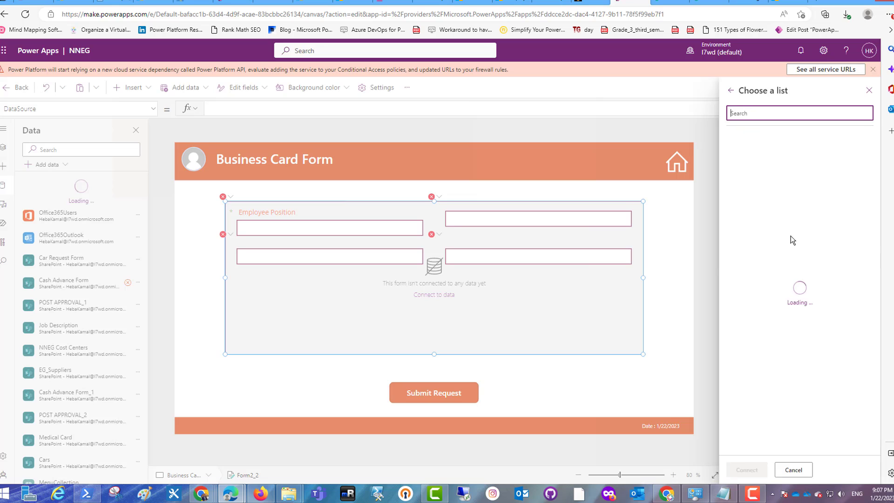
{"action": "left_click", "coordinate": [734, 156]}
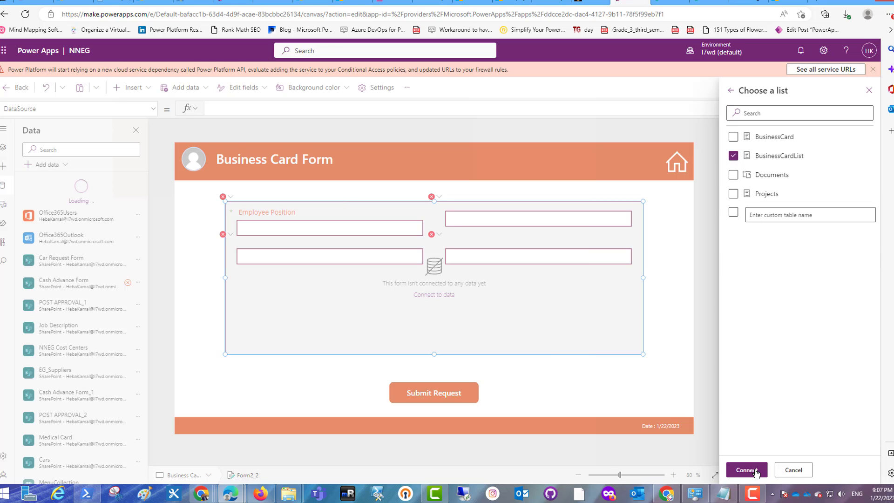
Step: Connect BusinessCardList, set it as the form's data source, and keep the existing cards
{"action": "left_click", "coordinate": [749, 470]}
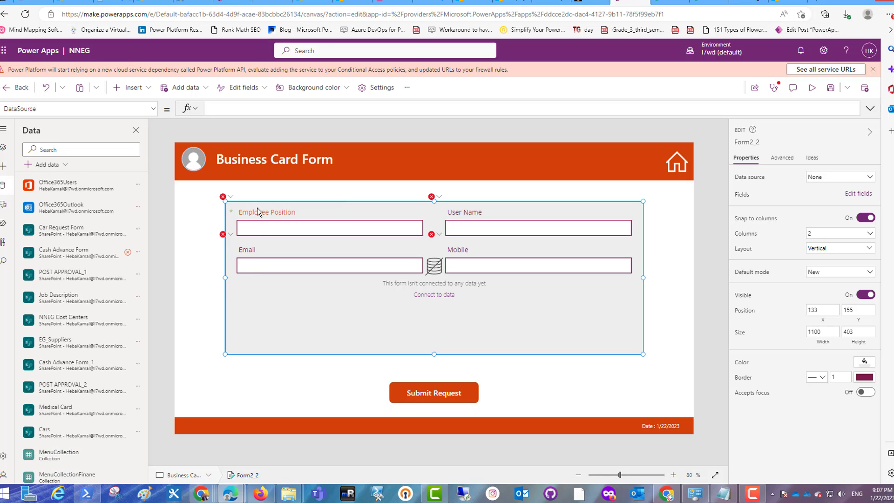
{"action": "left_click", "coordinate": [844, 178]}
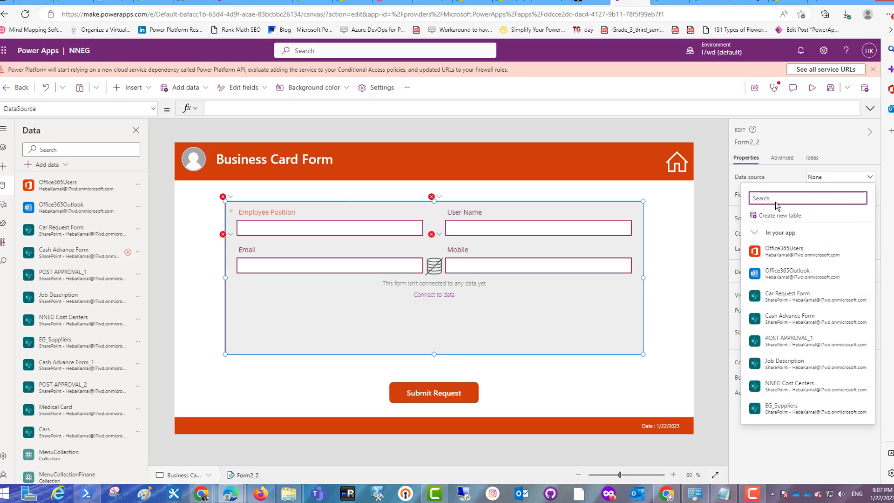
{"action": "type", "text": "bu"}
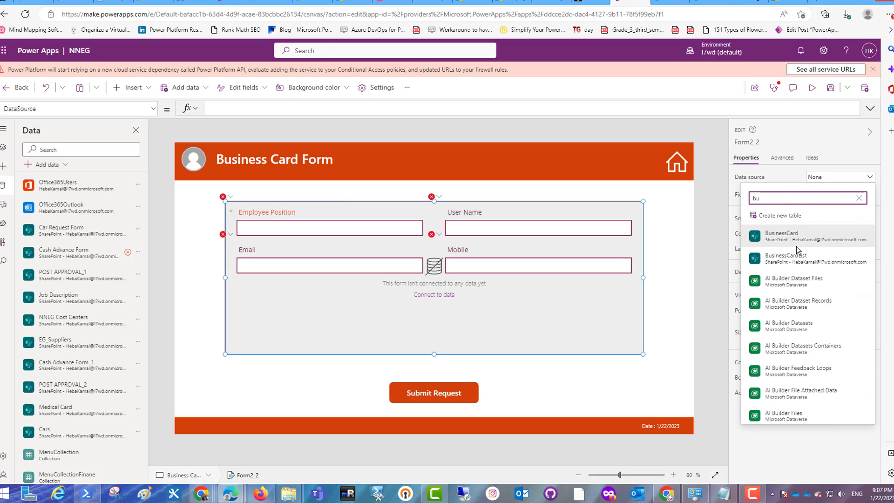
{"action": "left_click", "coordinate": [793, 258]}
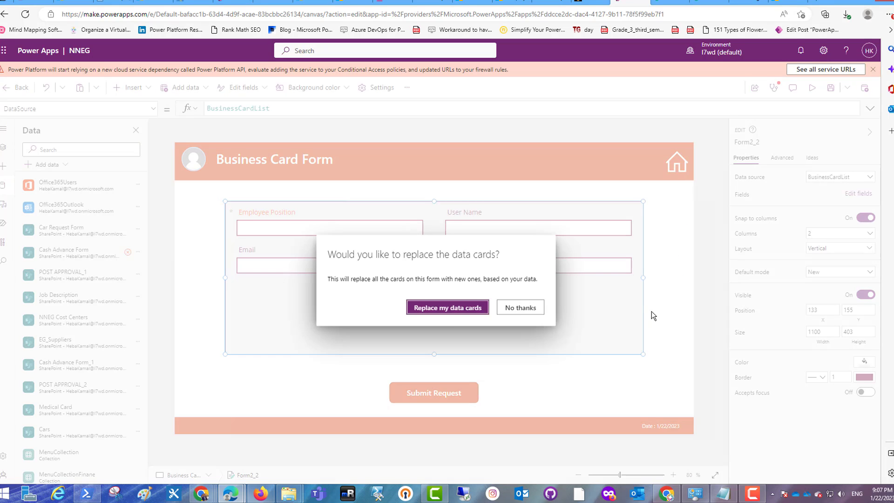
{"action": "left_click", "coordinate": [515, 308]}
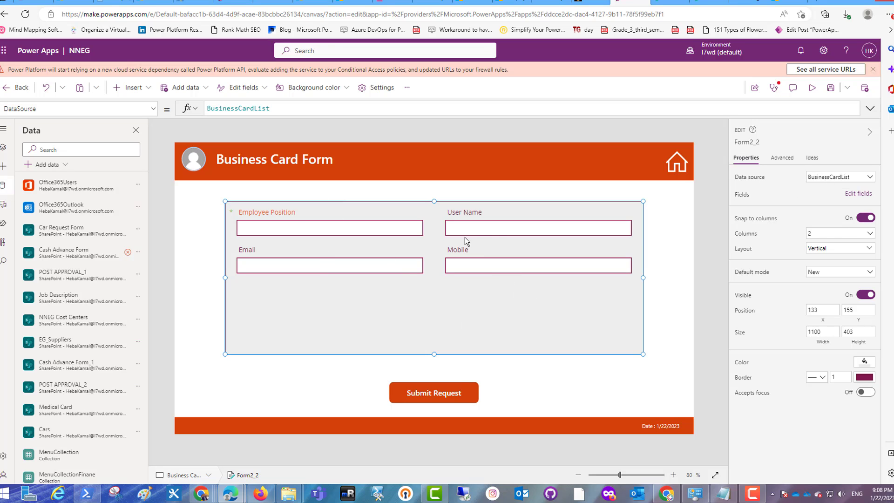
Step: Remove BusinessCardList from the app's data sources
{"action": "left_click", "coordinate": [166, 377]}
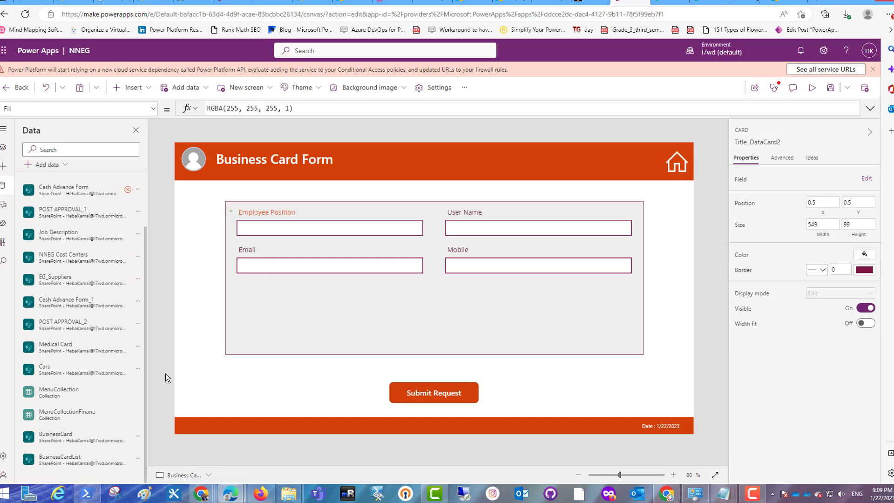
{"action": "left_click", "coordinate": [142, 458]}
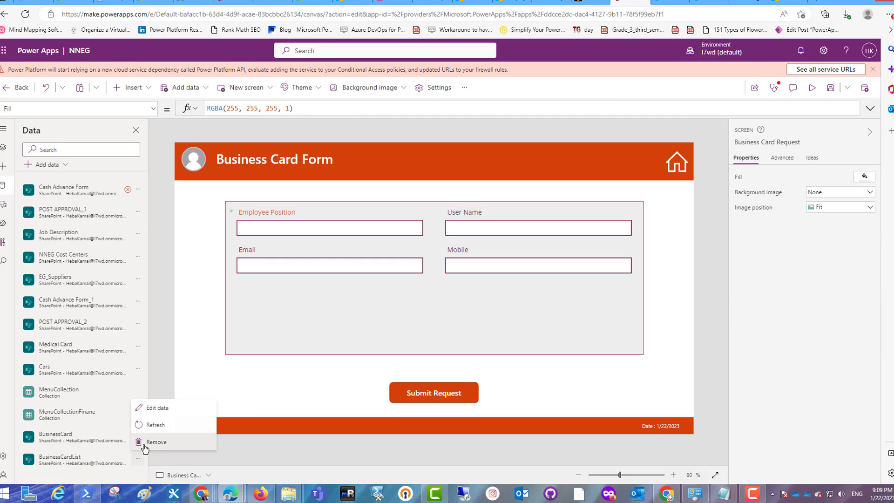
{"action": "left_click", "coordinate": [154, 442]}
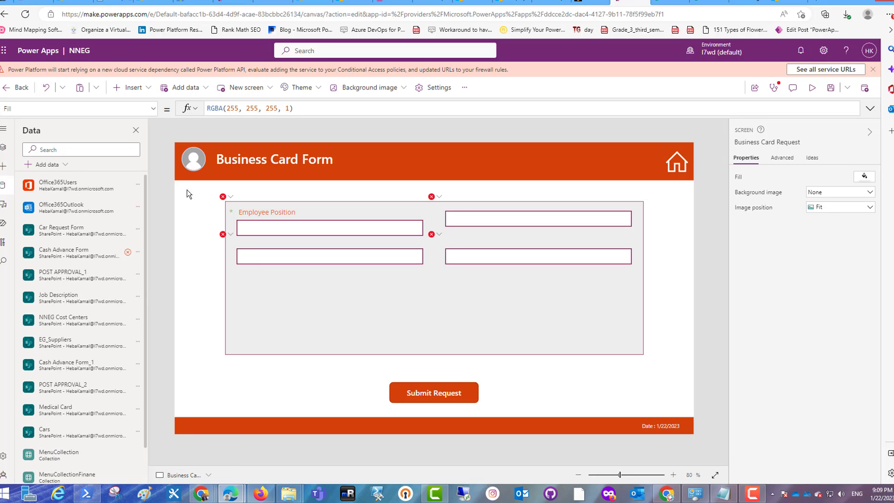
{"action": "scroll", "coordinate": [70, 419], "scroll_direction": "down", "scroll_amount": 2}
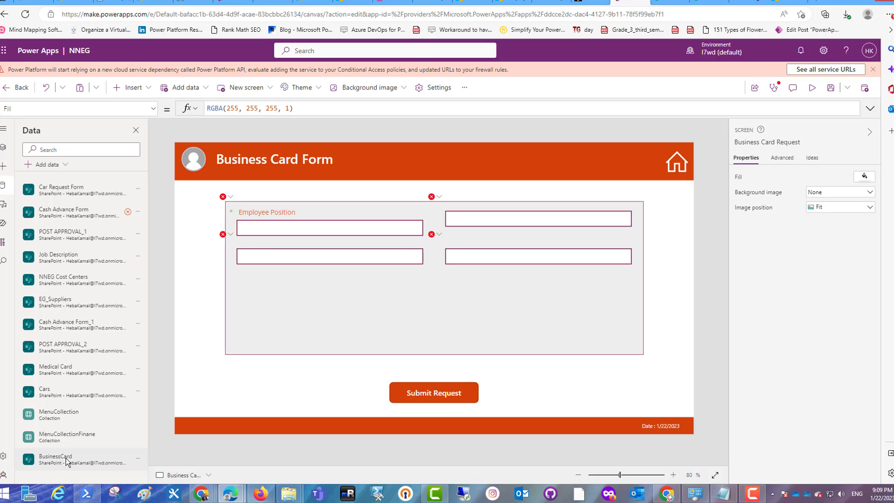
Step: Check the form's data source and the first card's unrecognised BusinessCardList formula reference
{"action": "left_click", "coordinate": [625, 354]}
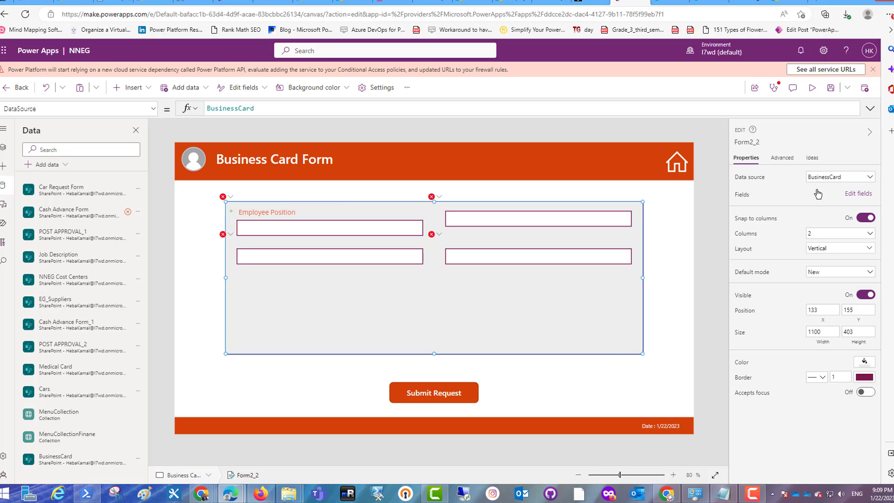
{"action": "left_click", "coordinate": [855, 178]}
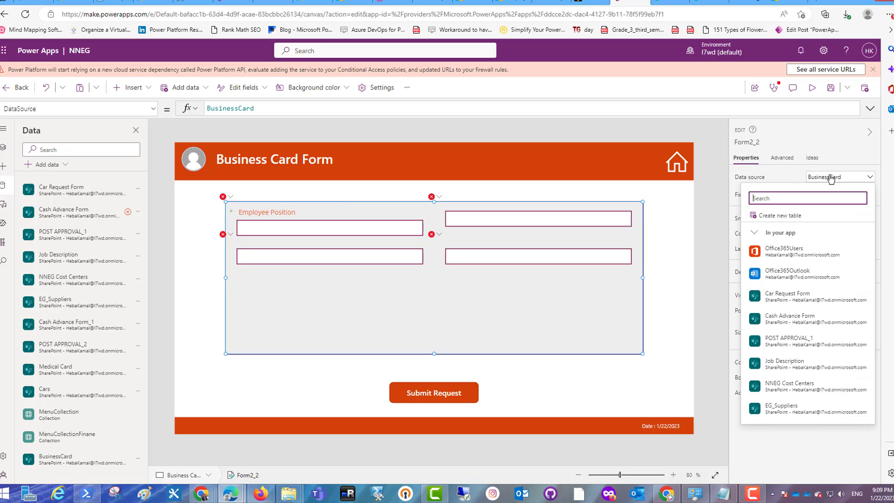
{"action": "left_click", "coordinate": [826, 177]}
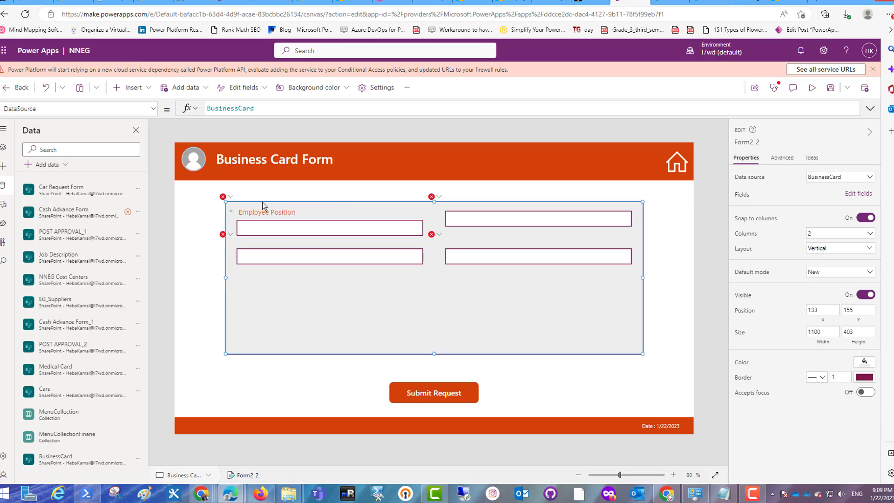
{"action": "left_click", "coordinate": [230, 197]}
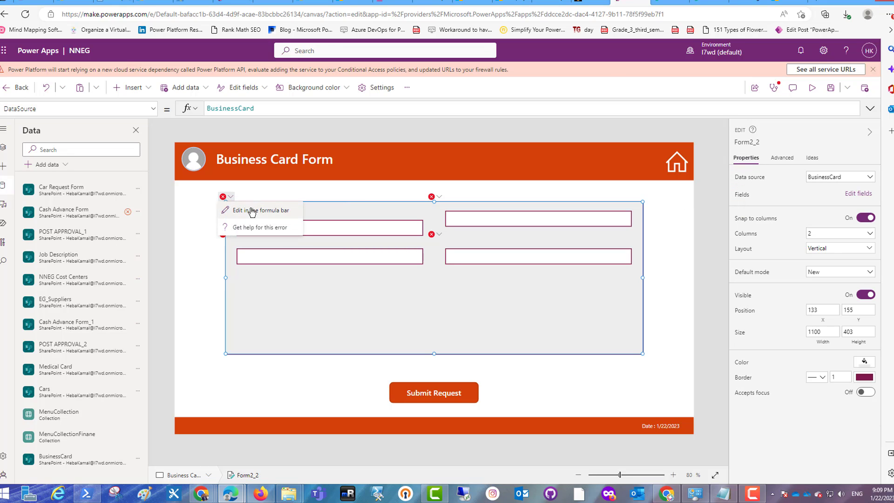
{"action": "left_click", "coordinate": [252, 210]}
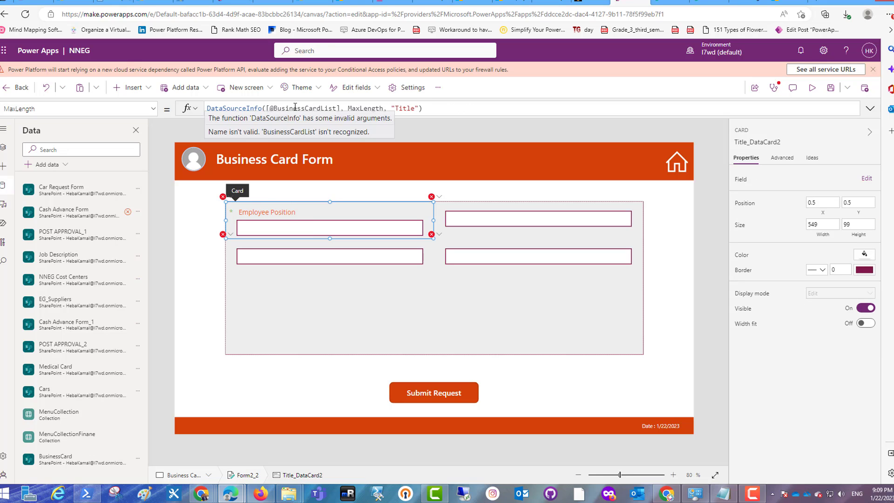
{"action": "double_click", "coordinate": [297, 108]}
{"action": "key", "text": "ctrl+c"}
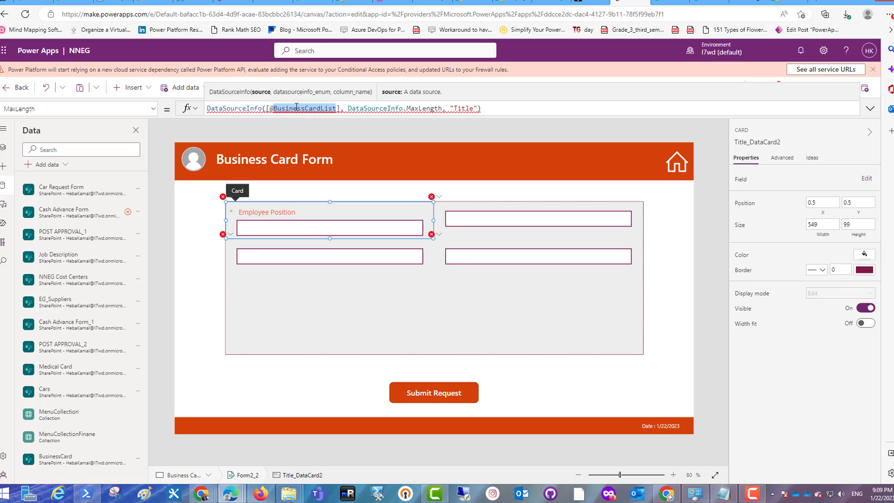
{"action": "left_click", "coordinate": [6, 262]}
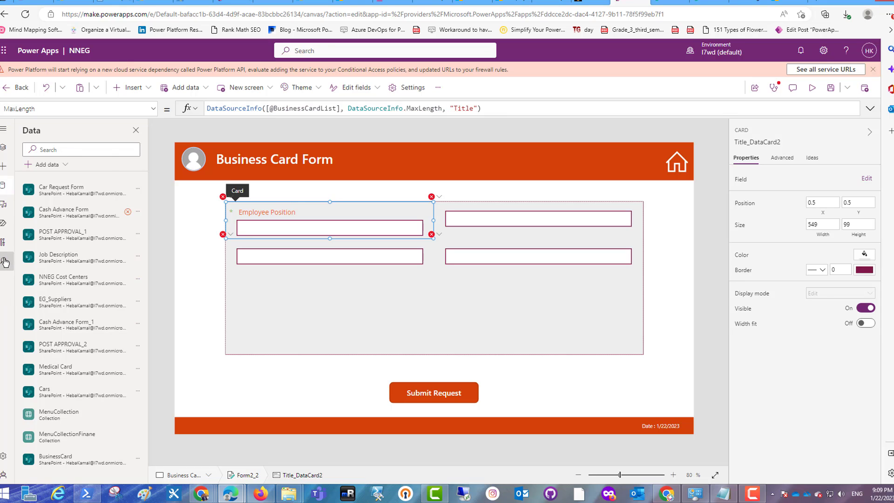
{"action": "left_click", "coordinate": [6, 263]}
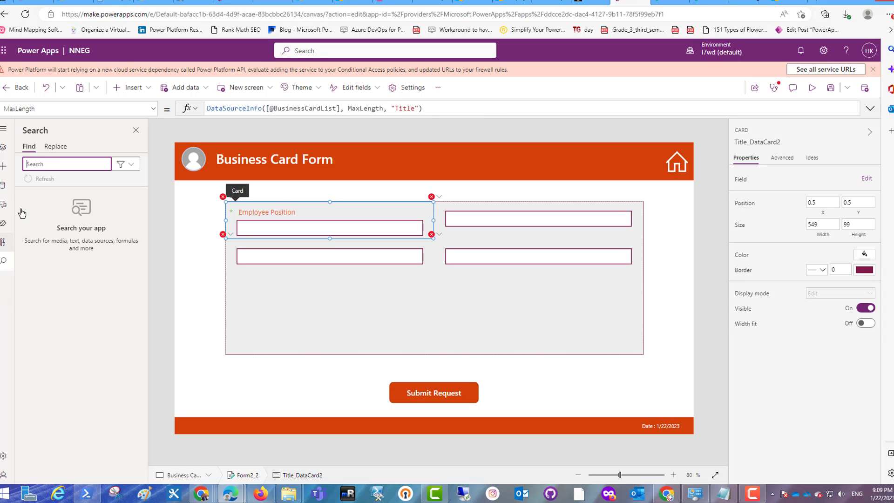
Step: Find and replace all 8 BusinessCardList references with BusinessCard
{"action": "left_click", "coordinate": [52, 148]}
{"action": "left_click", "coordinate": [55, 163]}
{"action": "key", "text": "ctrl+v"}
{"action": "left_click", "coordinate": [48, 182]}
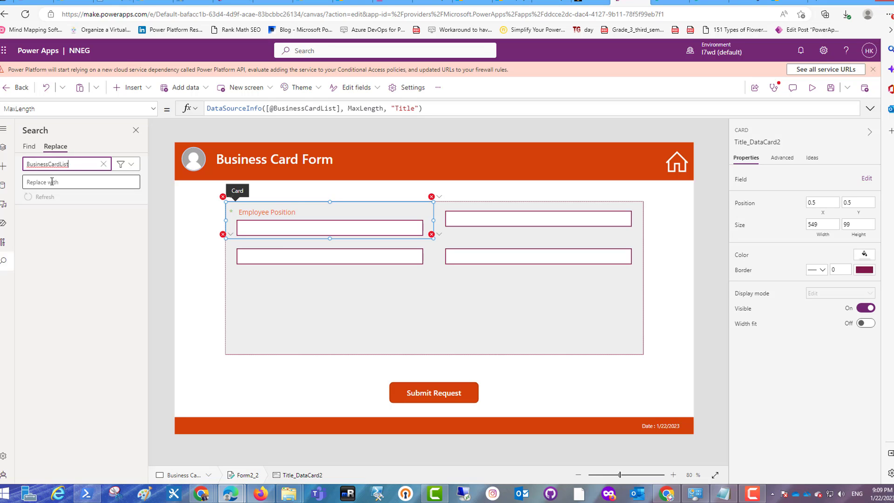
{"action": "key", "text": "ctrl+v"}
{"action": "key", "text": "BackSpace"}
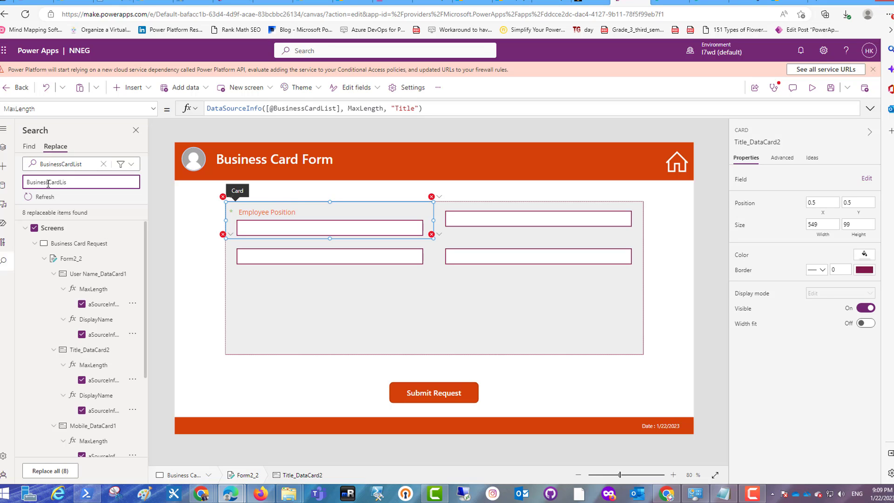
{"action": "key", "text": "BackSpace"}
{"action": "left_click", "coordinate": [51, 471]}
{"action": "left_click", "coordinate": [443, 309]}
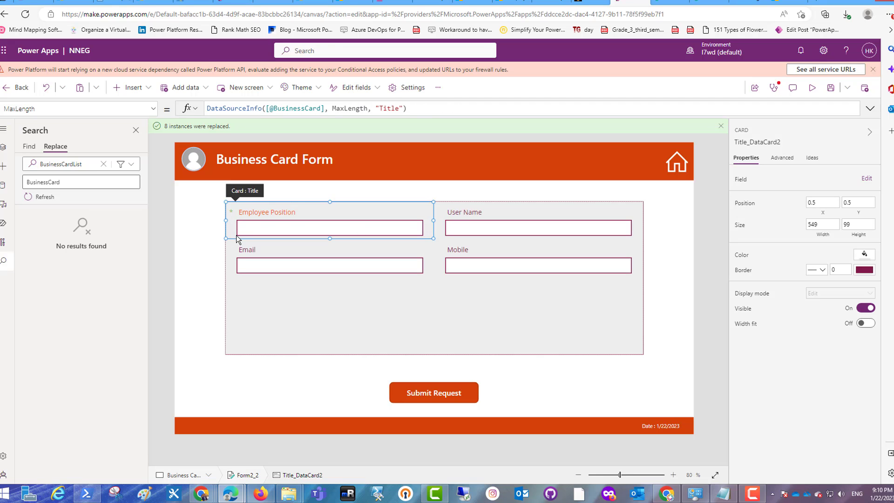
Step: Check the Employee Position and Email cards are error-free, then deselect to the screen
{"action": "left_click", "coordinate": [202, 267]}
{"action": "left_click", "coordinate": [270, 223]}
{"action": "left_click", "coordinate": [293, 266]}
{"action": "left_click", "coordinate": [301, 233]}
{"action": "left_click", "coordinate": [306, 263]}
{"action": "left_click", "coordinate": [307, 232]}
{"action": "left_click", "coordinate": [211, 284]}
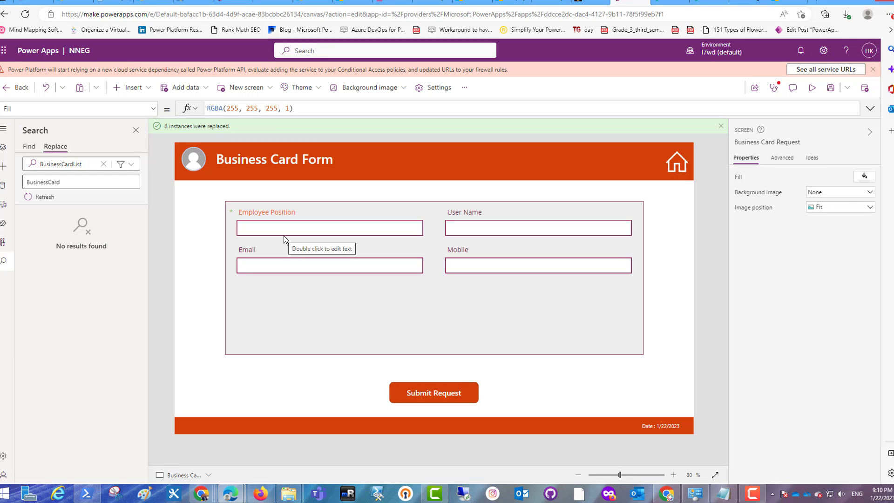
Step: Save the app and search the form's data source choices for 'proje' without changing it
{"action": "key", "text": "ctrl+s"}
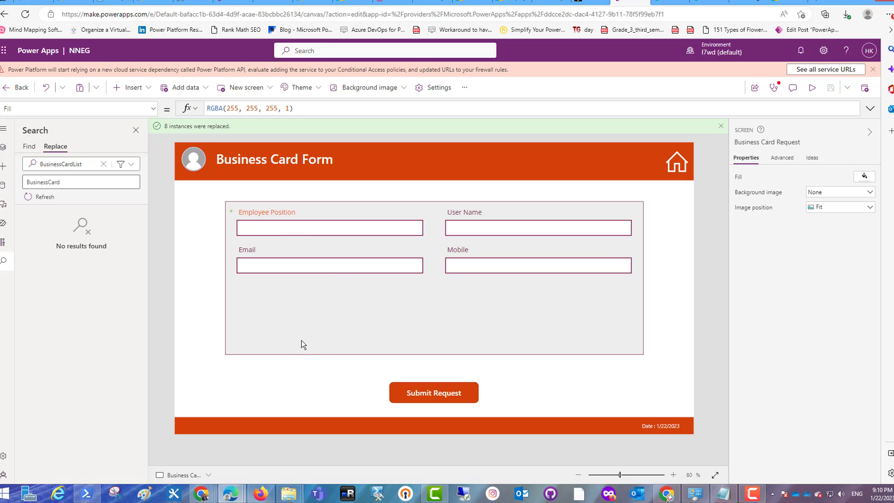
{"action": "left_click", "coordinate": [231, 226]}
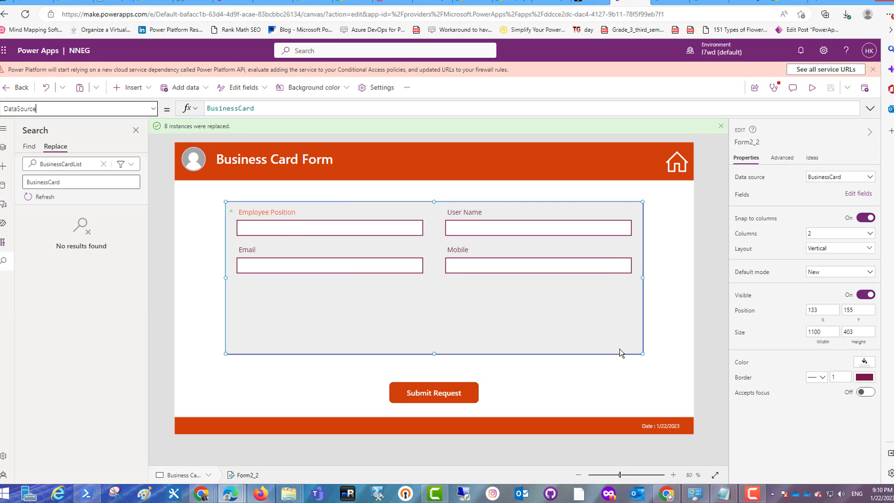
{"action": "left_click", "coordinate": [828, 179]}
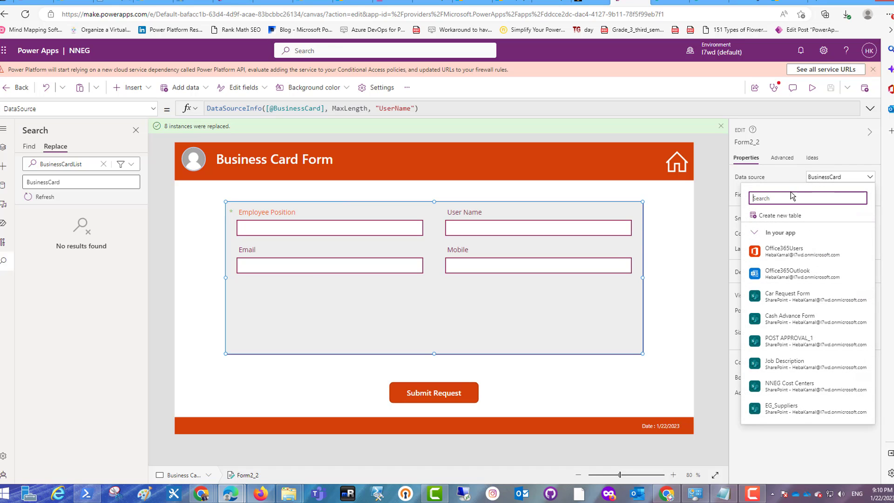
{"action": "type", "text": "proje"}
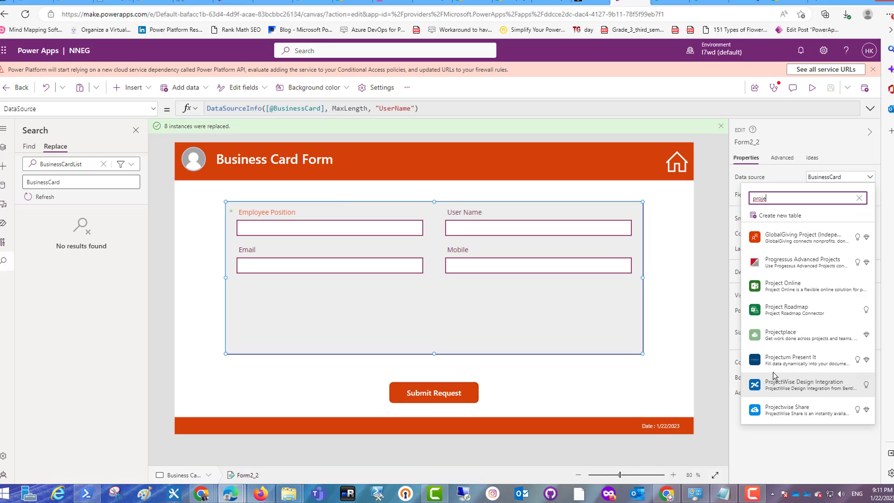
{"action": "scroll", "coordinate": [773, 373], "scroll_direction": "down", "scroll_amount": 1}
{"action": "scroll", "coordinate": [778, 346], "scroll_direction": "up", "scroll_amount": 1}
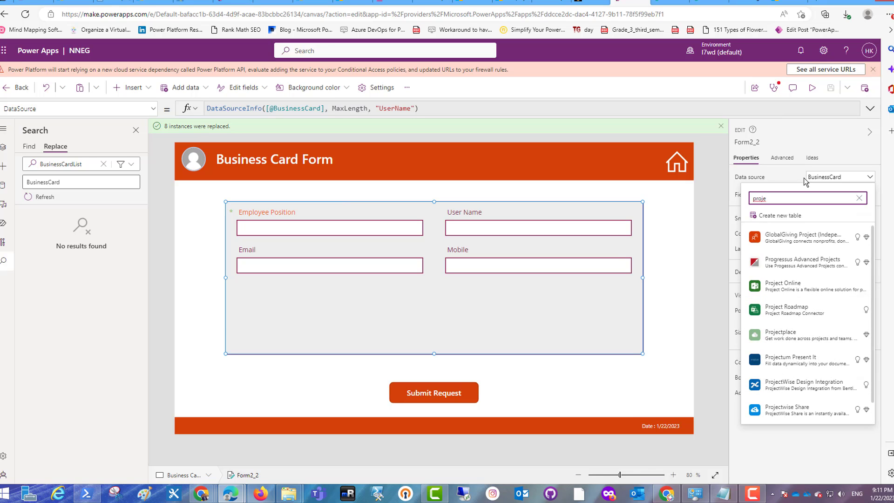
{"action": "left_click", "coordinate": [812, 138]}
Step: Add the SharePoint Projects list from the listed site as a new data source
{"action": "left_click", "coordinate": [3, 185]}
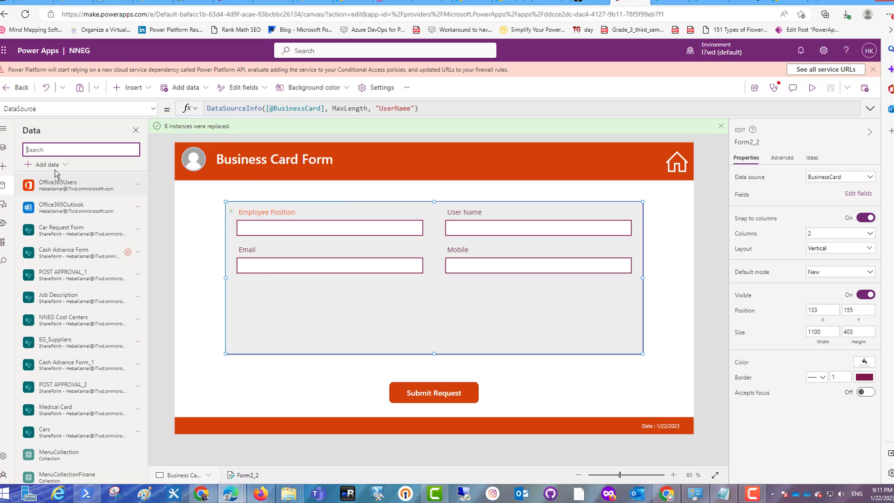
{"action": "left_click", "coordinate": [52, 165]}
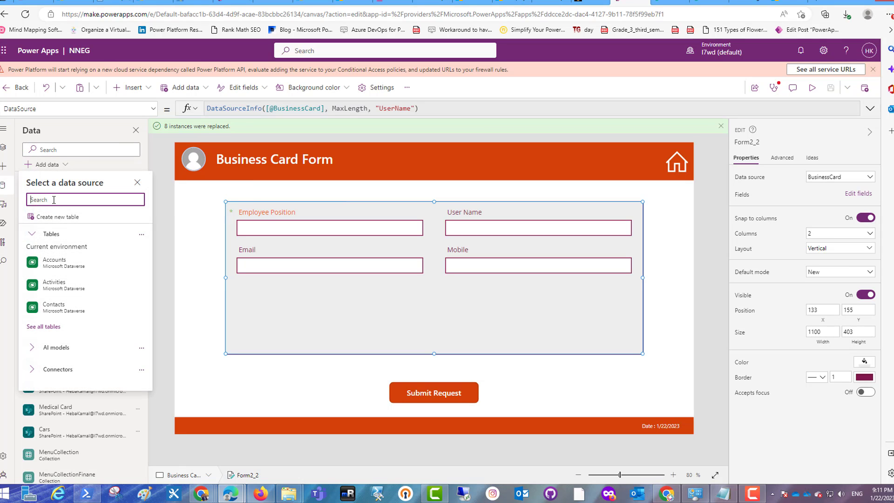
{"action": "type", "text": "share"}
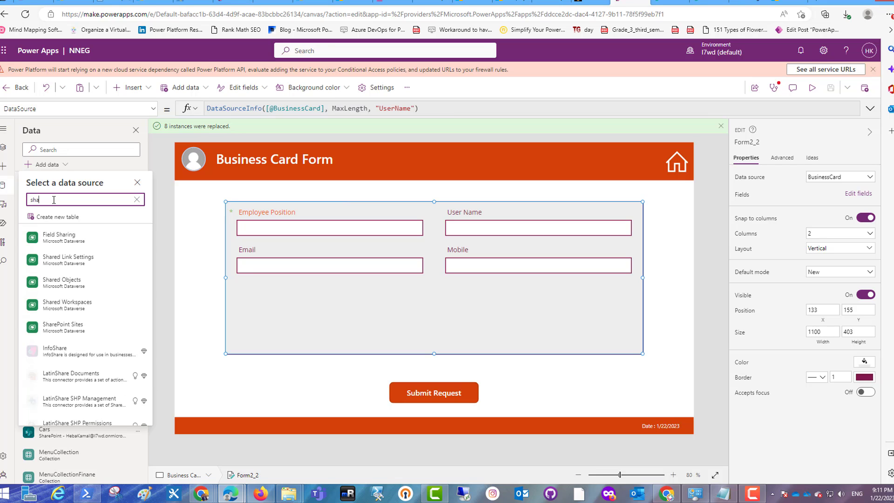
{"action": "type", "text": "po"}
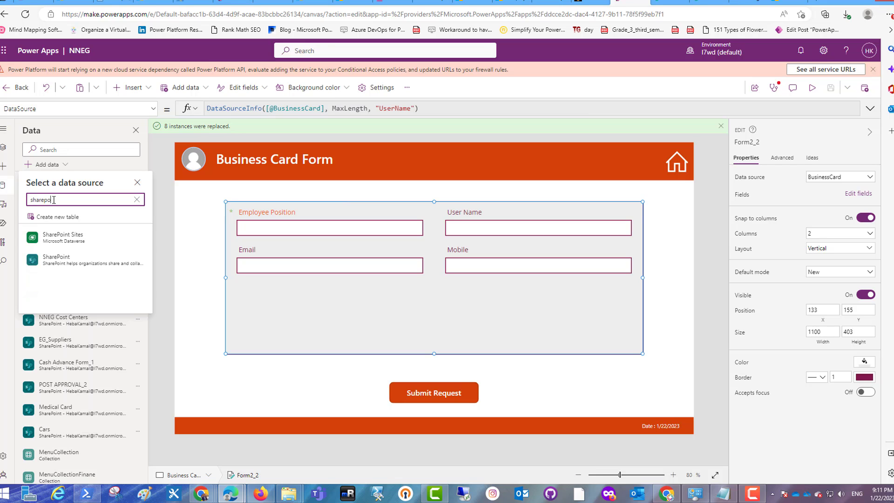
{"action": "type", "text": "i"}
{"action": "left_click", "coordinate": [63, 261]}
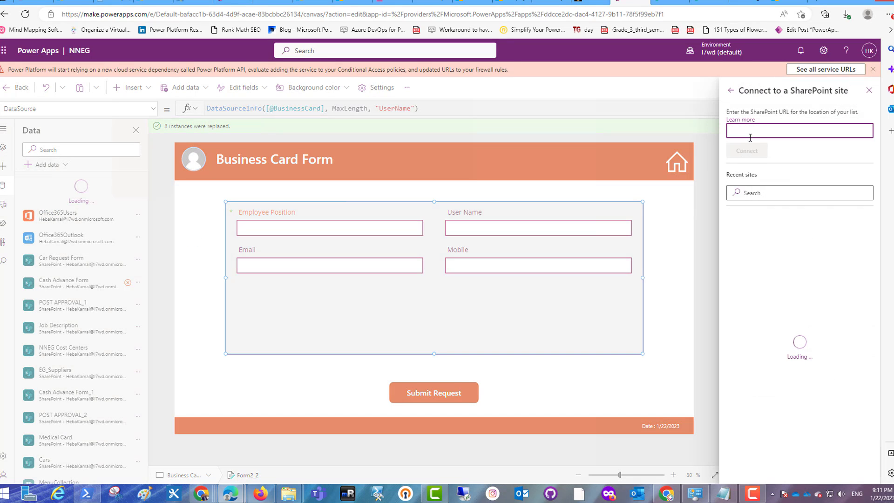
{"action": "left_click", "coordinate": [798, 229]}
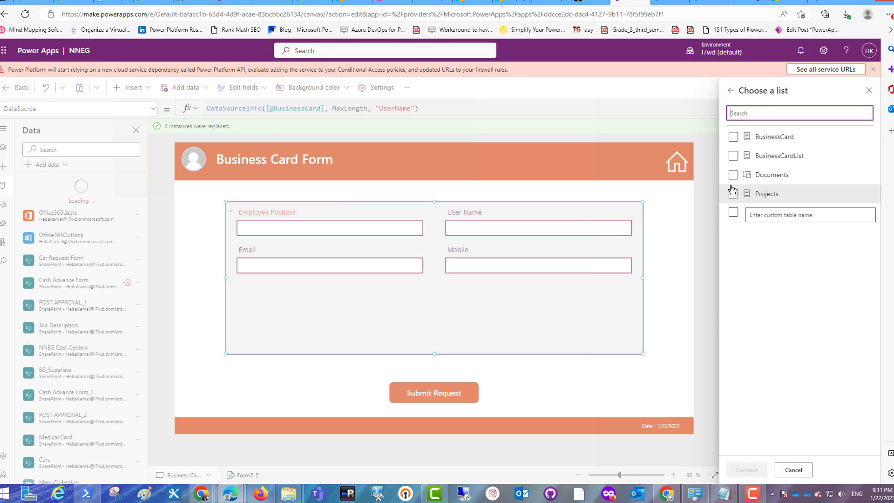
{"action": "left_click", "coordinate": [735, 193]}
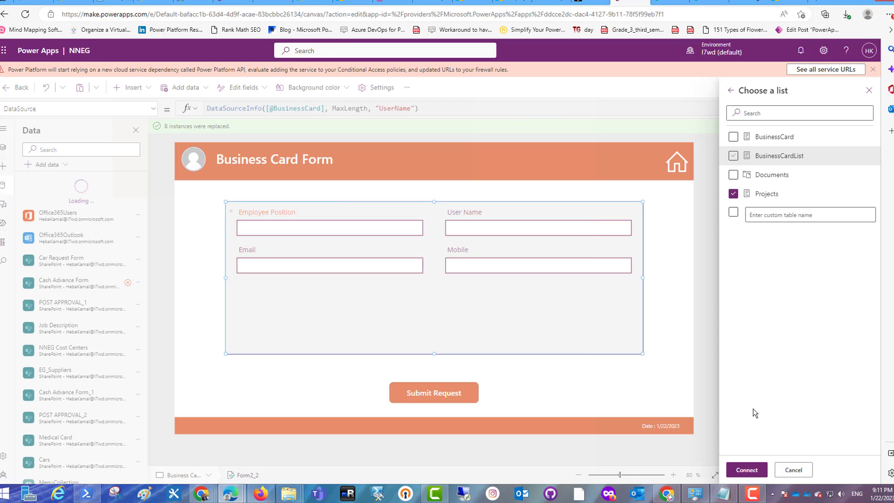
{"action": "left_click", "coordinate": [746, 471]}
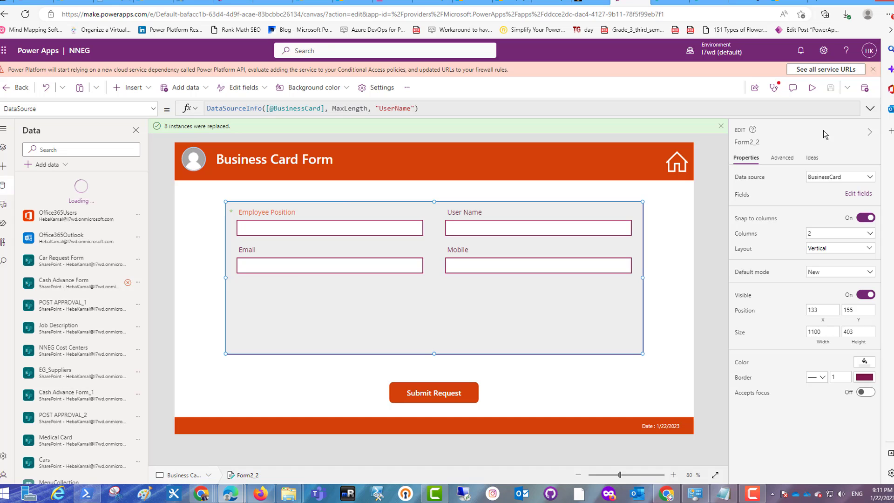
Step: Switch the form's data source to Projects, keep its existing cards, and select the Employee Position card
{"action": "left_click", "coordinate": [833, 176]}
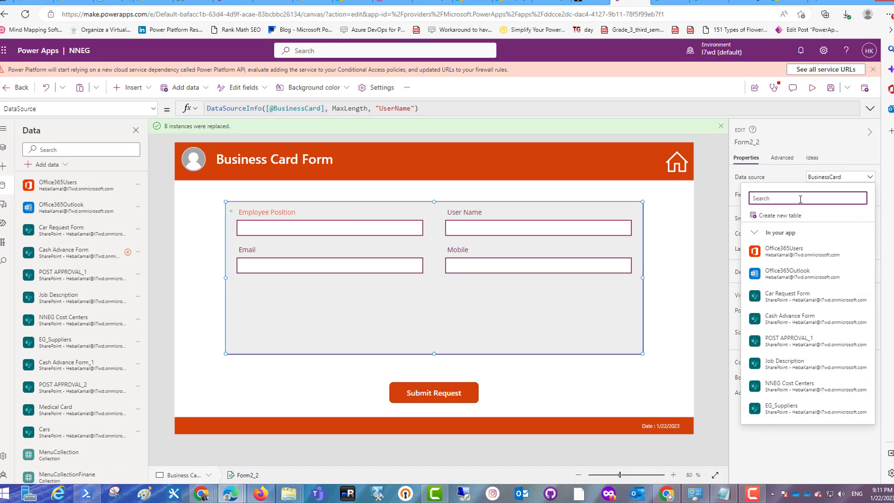
{"action": "type", "text": "proj"}
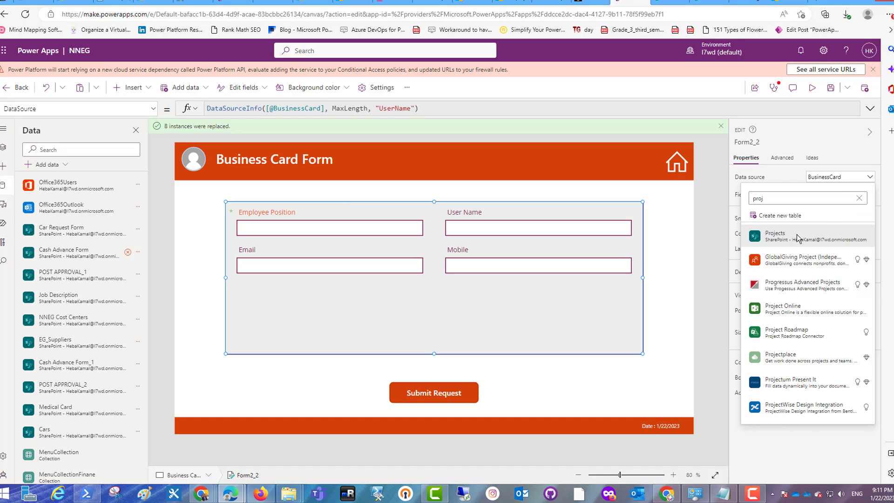
{"action": "left_click", "coordinate": [797, 234]}
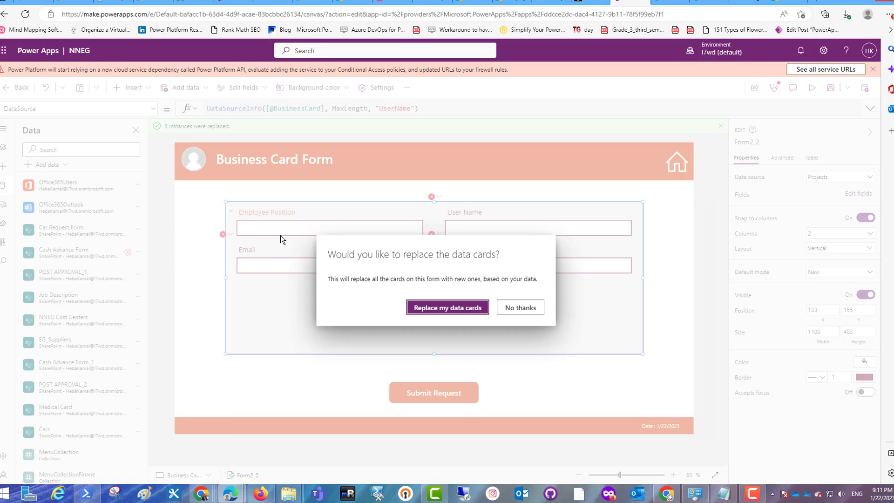
{"action": "left_click", "coordinate": [521, 308]}
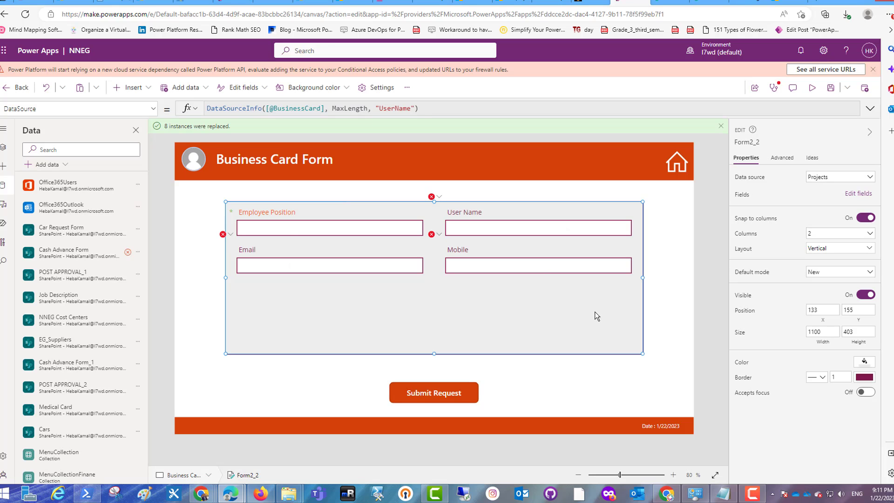
{"action": "left_click", "coordinate": [320, 225]}
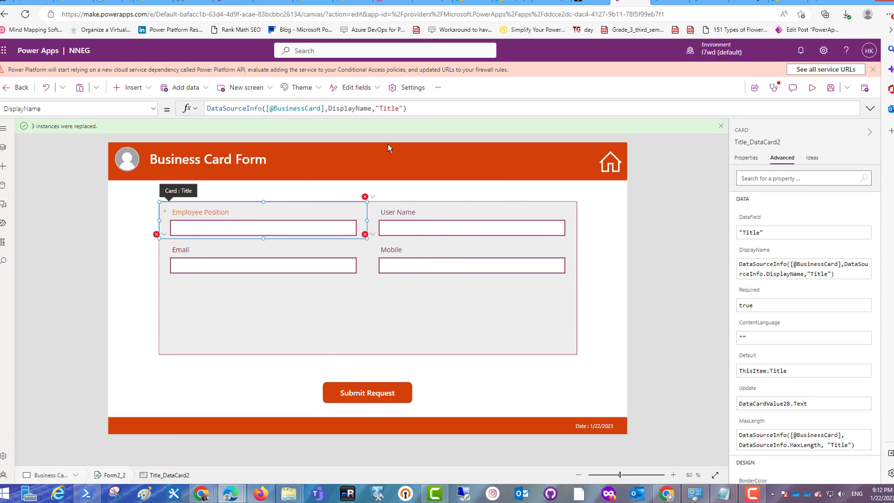
Step: Replace 'Title' with 'Project Name' in the card's DisplayName formula, then go to the SharePoint Projects list
{"action": "left_click", "coordinate": [328, 108]}
{"action": "type", "text": "DataSourceInfo."}
{"action": "double_click", "coordinate": [448, 108]}
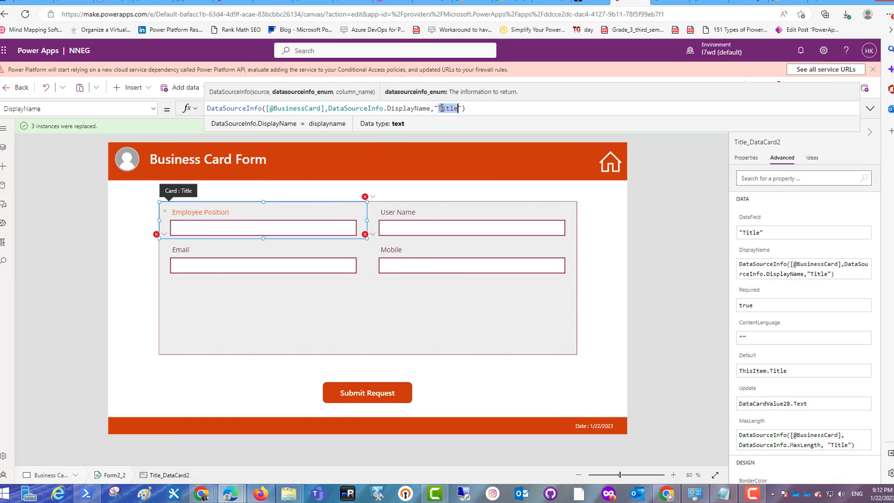
{"action": "type", "text": "Projec"}
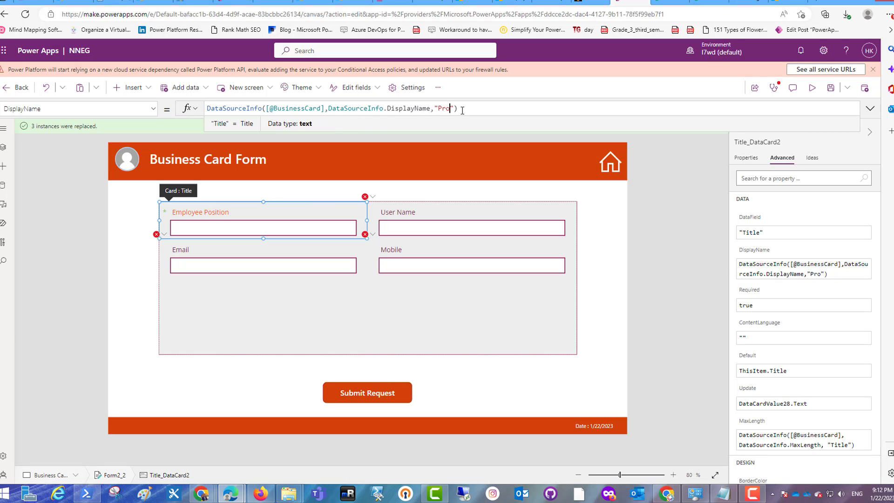
{"action": "type", "text": "t "}
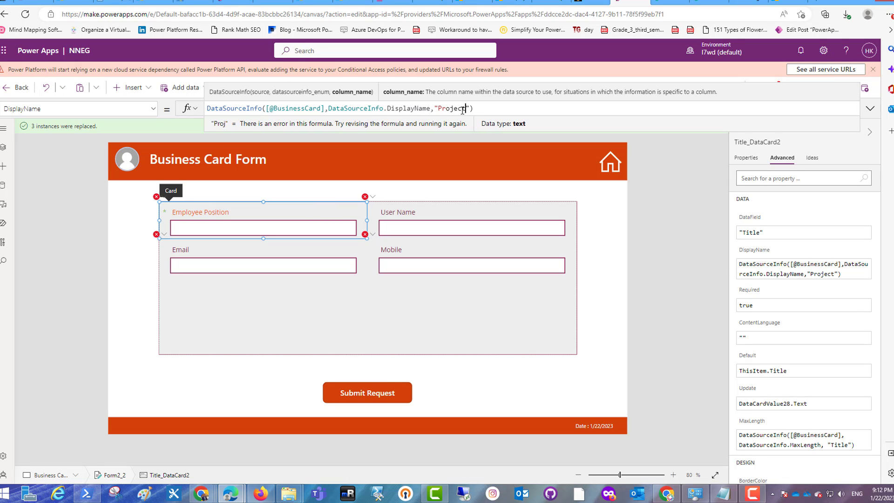
{"action": "type", "text": "Na"}
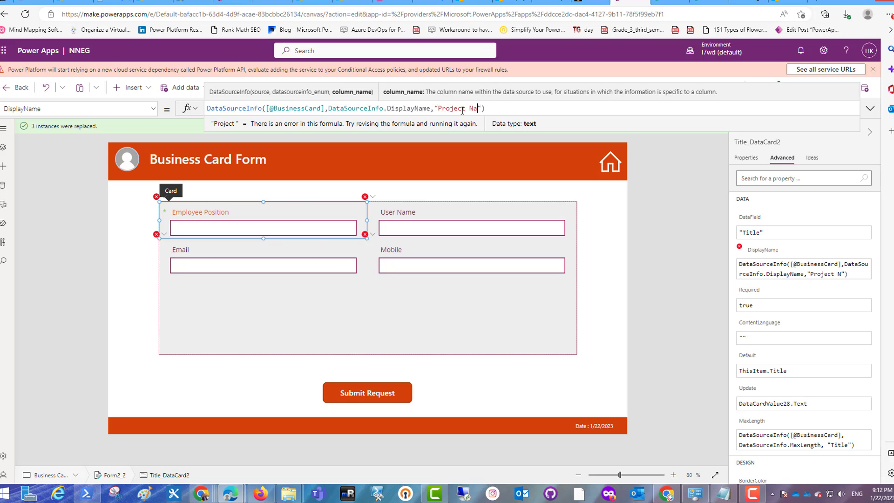
{"action": "type", "text": "me"}
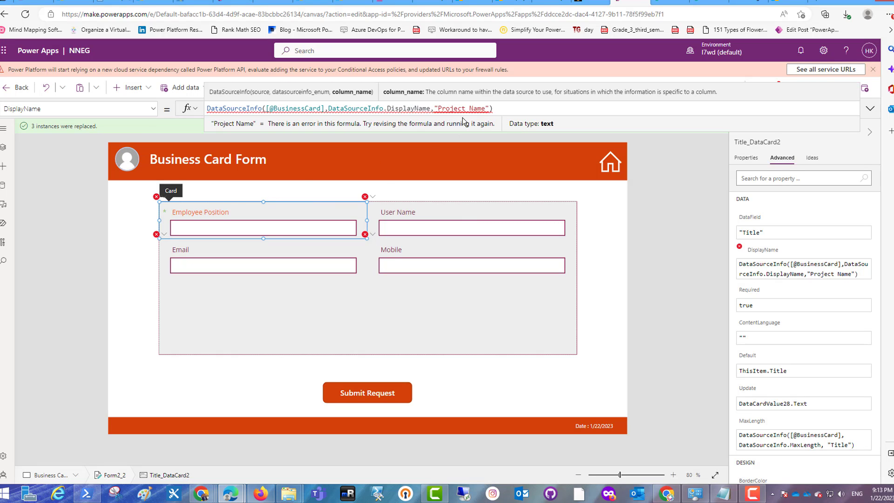
{"action": "key", "text": "ctrl+Tab"}
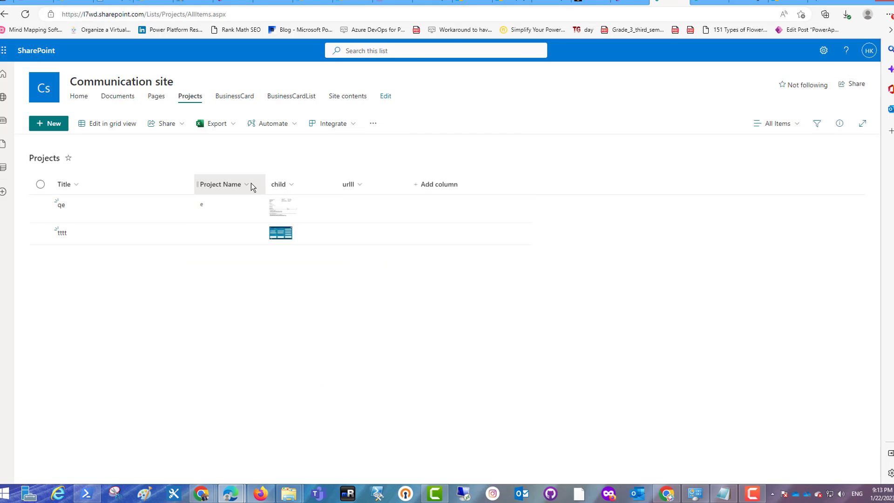
Step: Find the Project Name column's internal name, ProjectName, in the Projects list settings, then return to Power Apps
{"action": "left_click", "coordinate": [250, 183]}
{"action": "left_click", "coordinate": [241, 274]}
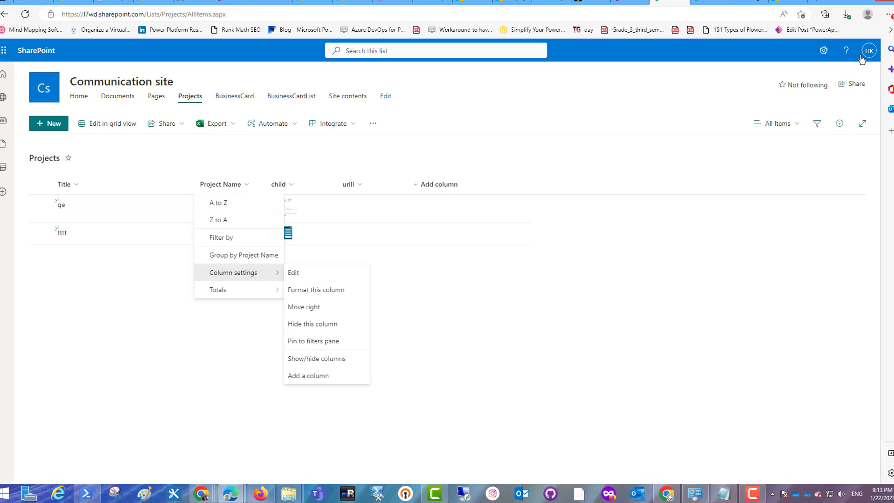
{"action": "left_click", "coordinate": [824, 50]}
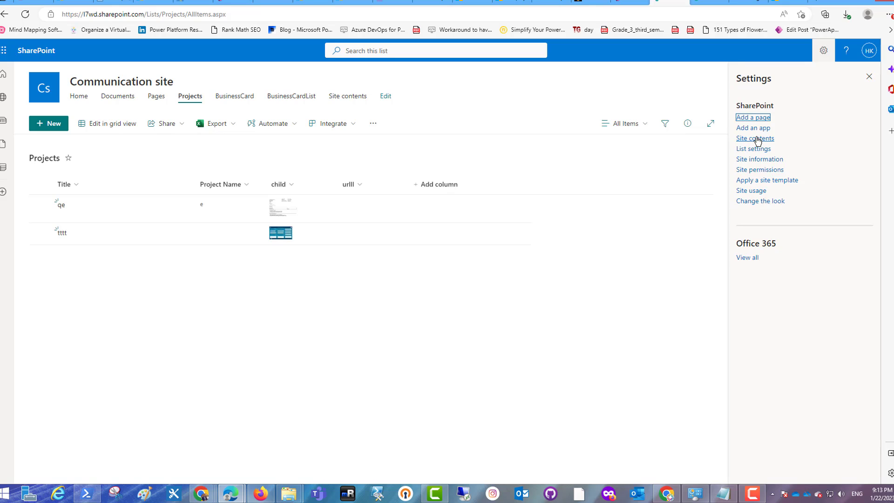
{"action": "left_click", "coordinate": [753, 149]}
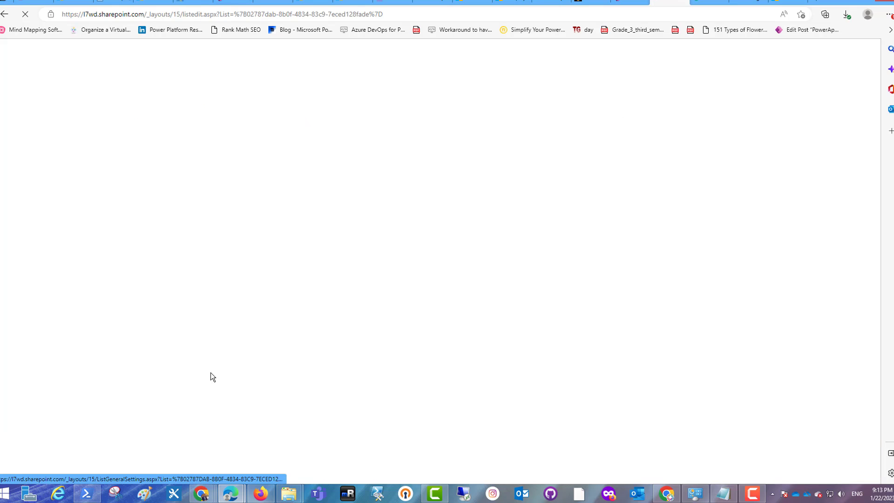
{"action": "scroll", "coordinate": [152, 399], "scroll_direction": "down", "scroll_amount": 2}
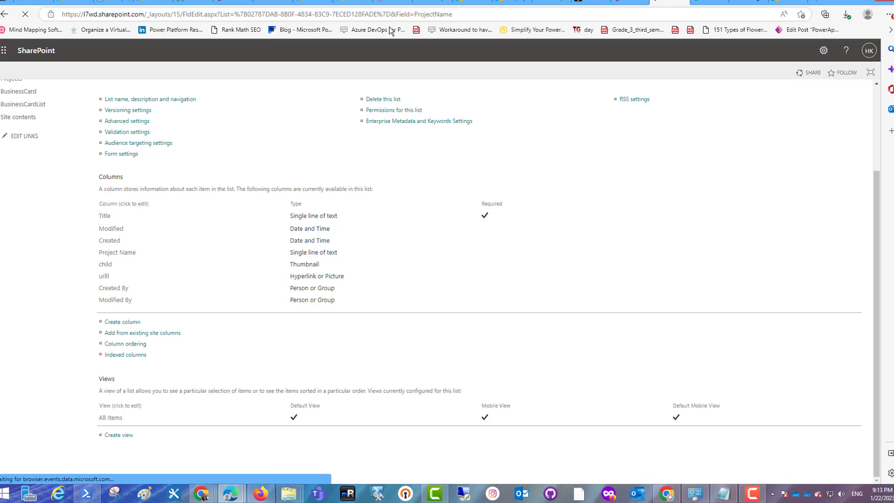
{"action": "double_click", "coordinate": [433, 14]}
{"action": "key", "text": "ctrl+c"}
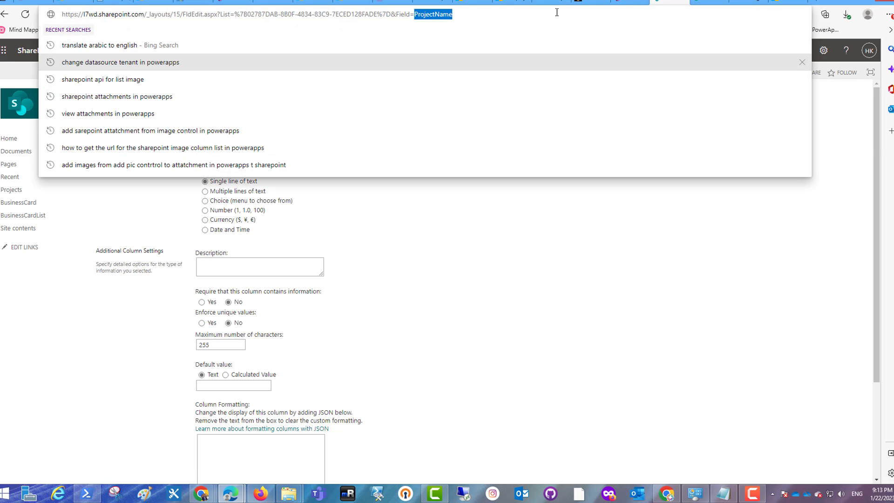
{"action": "left_click", "coordinate": [631, 2]}
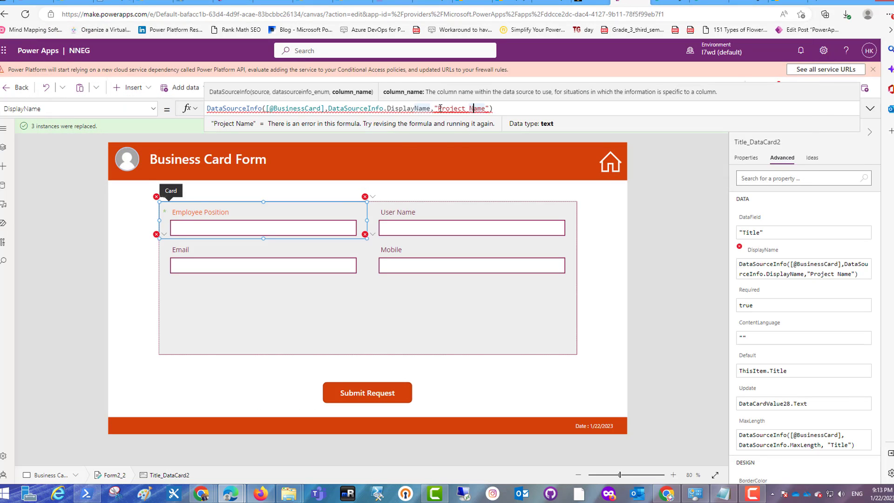
Step: Change the column name in the DisplayName formula from 'Project Name' to 'ProjectName'
{"action": "left_click_drag", "start_coordinate": [438, 108], "coordinate": [482, 108]}
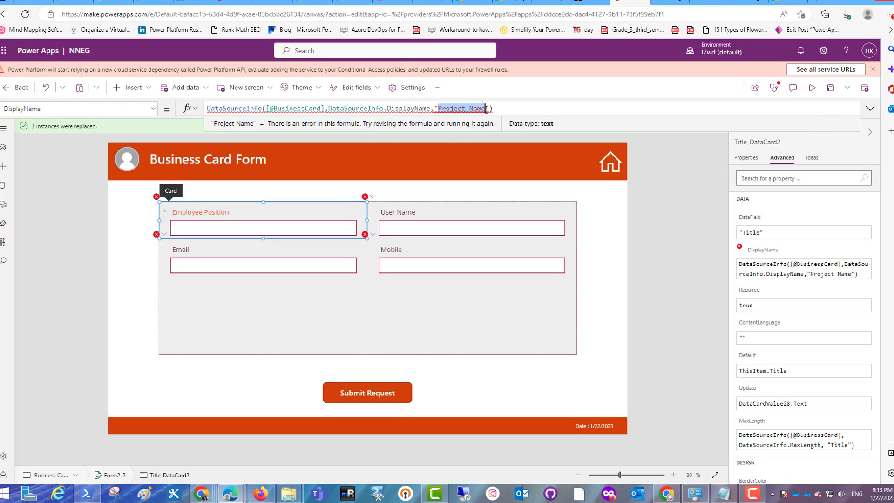
{"action": "key", "text": "ctrl+v"}
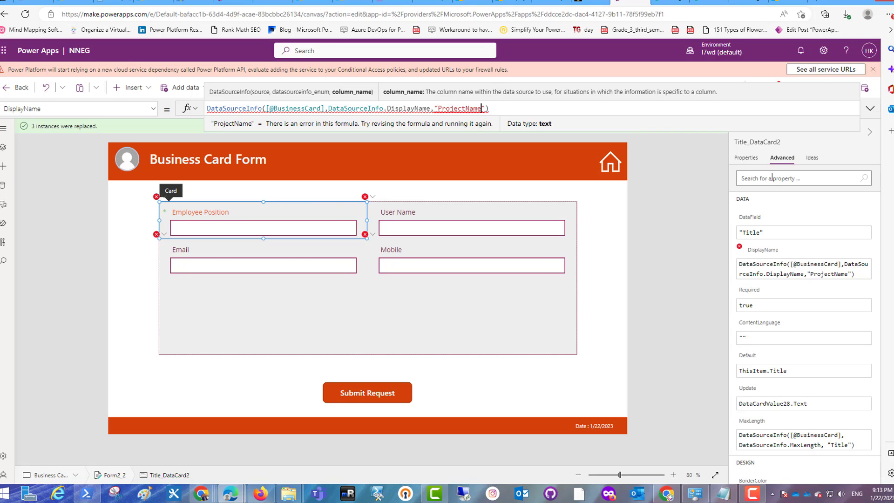
{"action": "left_click", "coordinate": [745, 158]}
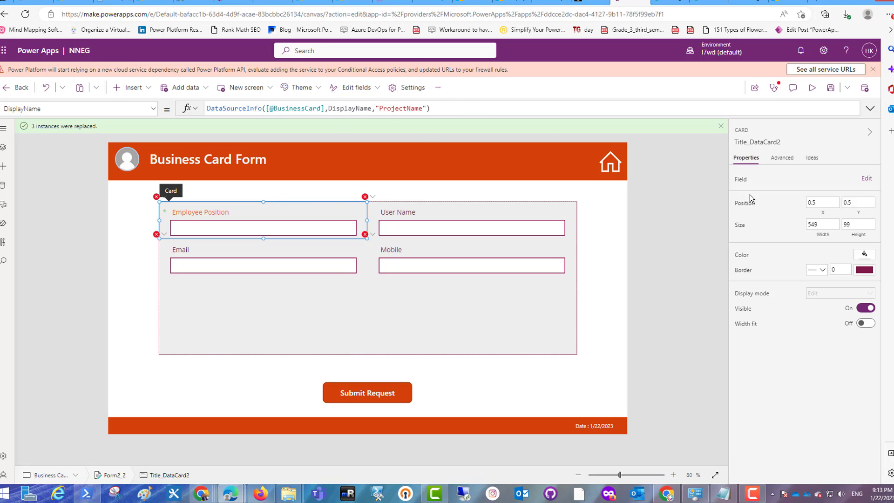
{"action": "left_click", "coordinate": [100, 109]}
{"action": "key", "text": "Return"}
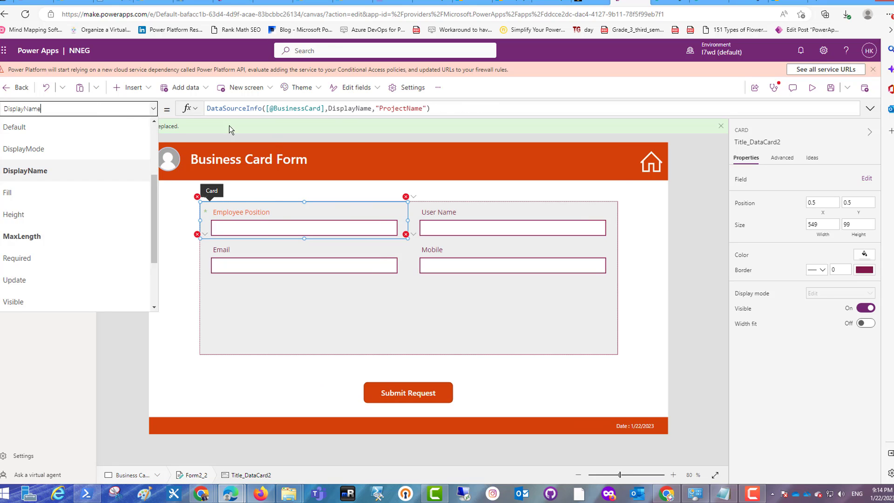
{"action": "left_click", "coordinate": [306, 108]}
{"action": "double_click", "coordinate": [306, 108]}
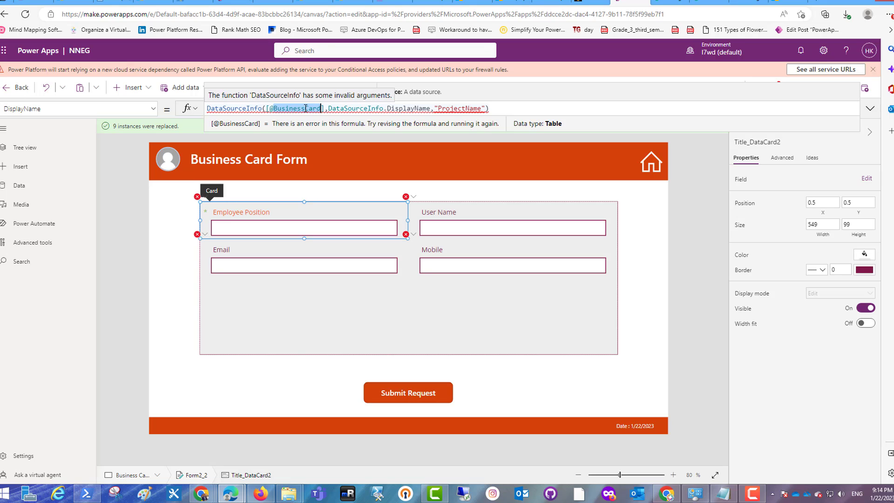
{"action": "type", "text": "@Projec"}
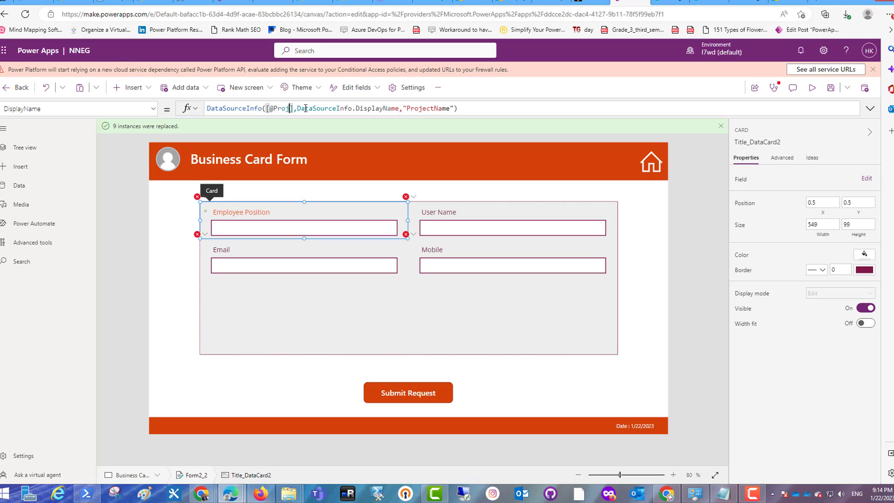
{"action": "type", "text": "ts"}
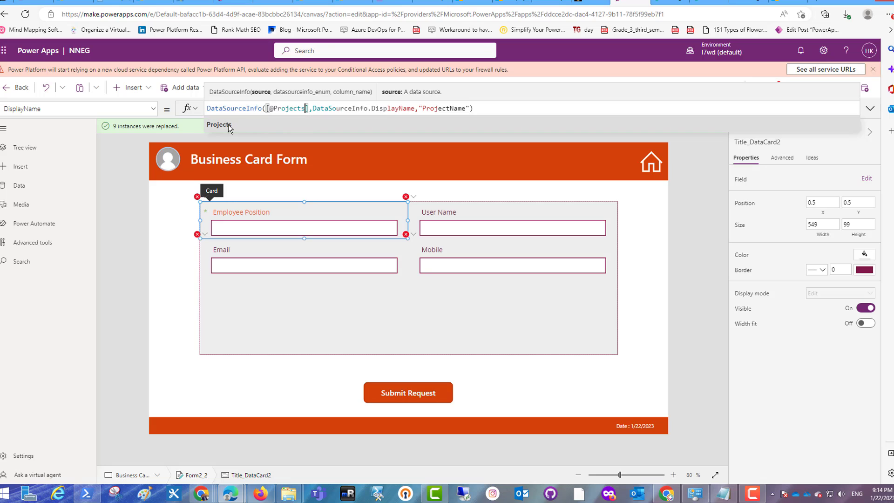
{"action": "left_click", "coordinate": [447, 215]}
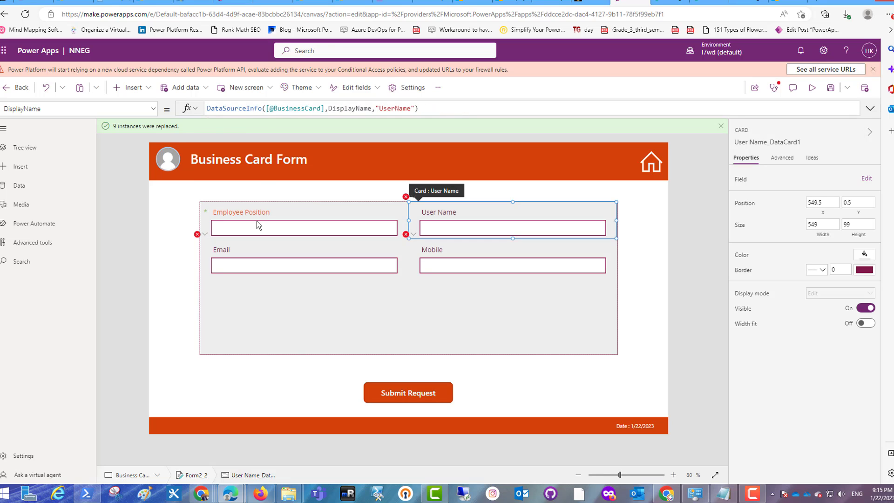
{"action": "left_click", "coordinate": [212, 218]}
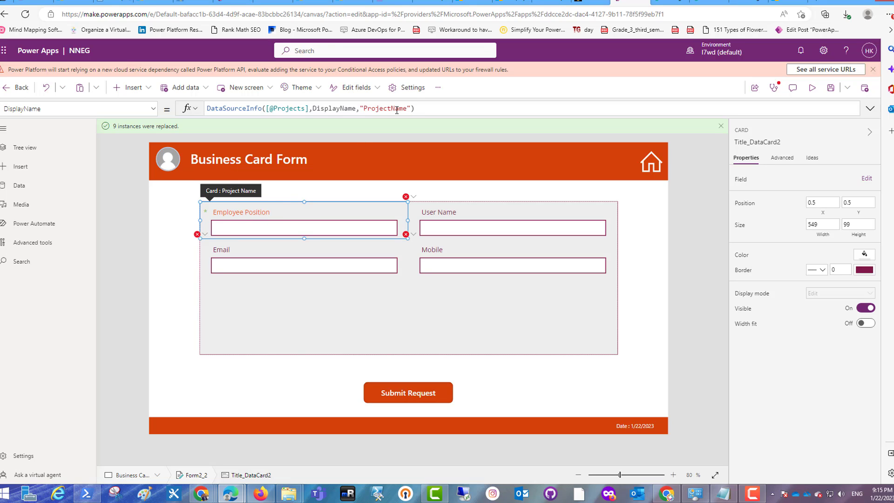
Step: Replace the label's fixed 'Employee Position' text with the formula Parent.DisplayName
{"action": "double_click", "coordinate": [248, 212]}
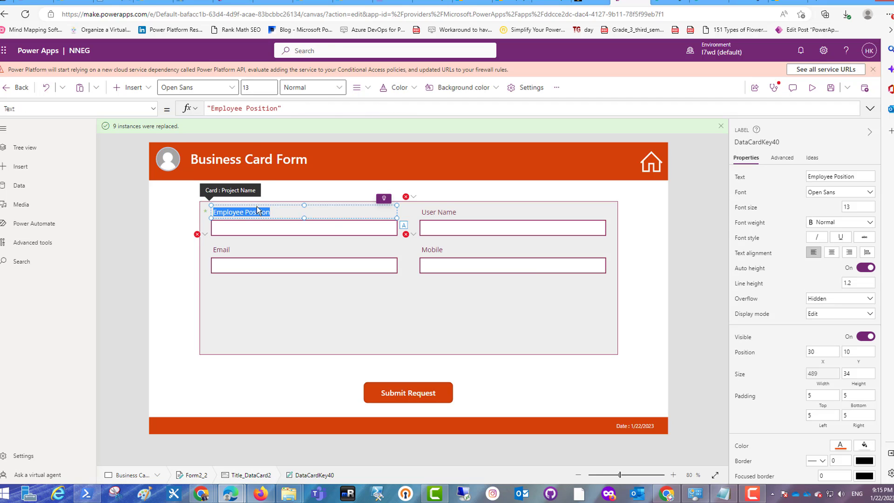
{"action": "double_click", "coordinate": [229, 107]}
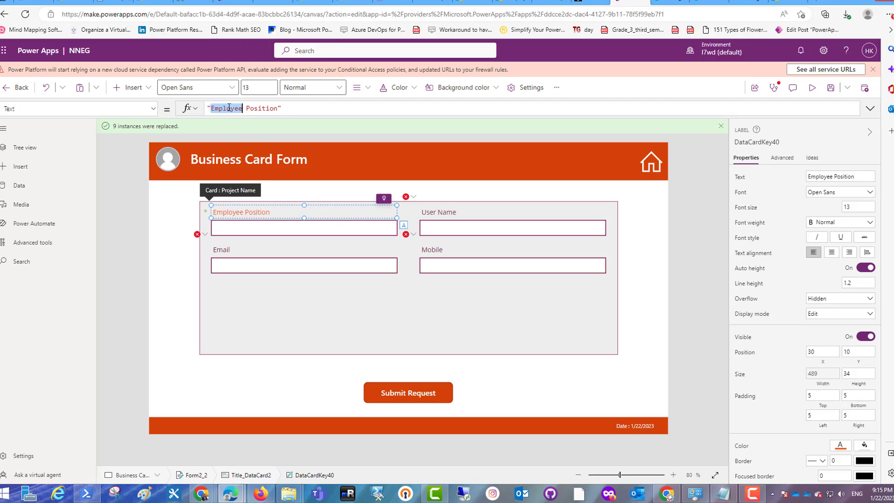
{"action": "key", "text": "ctrl+a"}
{"action": "key", "text": "BackSpace"}
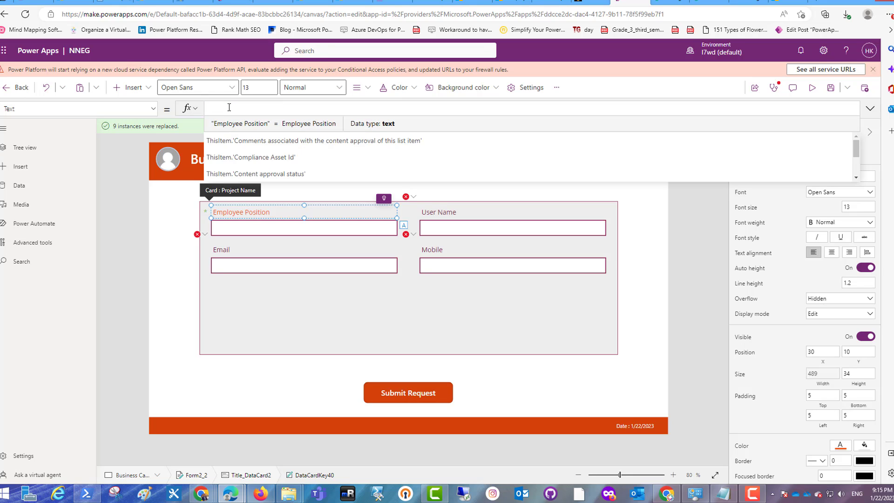
{"action": "type", "text": "pare"}
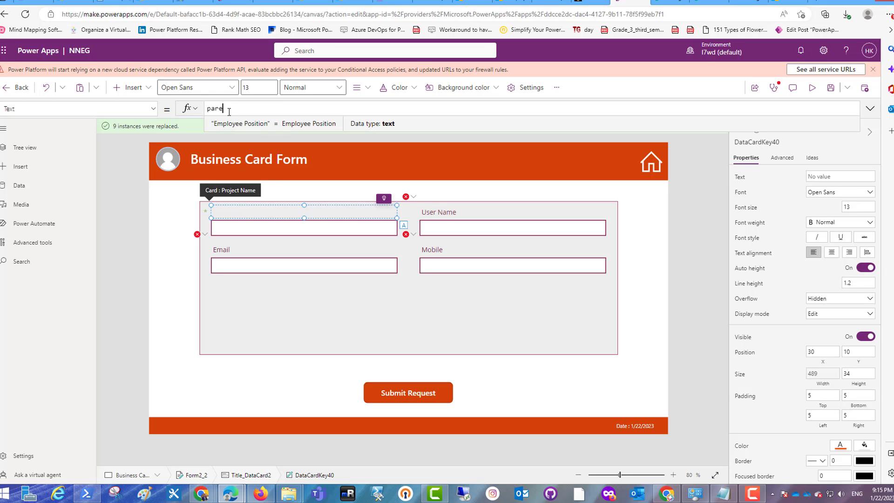
{"action": "key", "text": "BackSpace"}
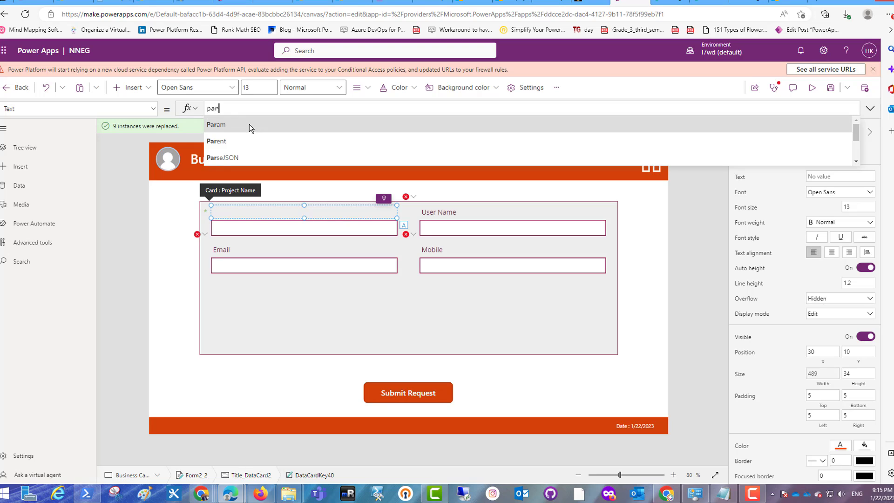
{"action": "type", "text": "ent."}
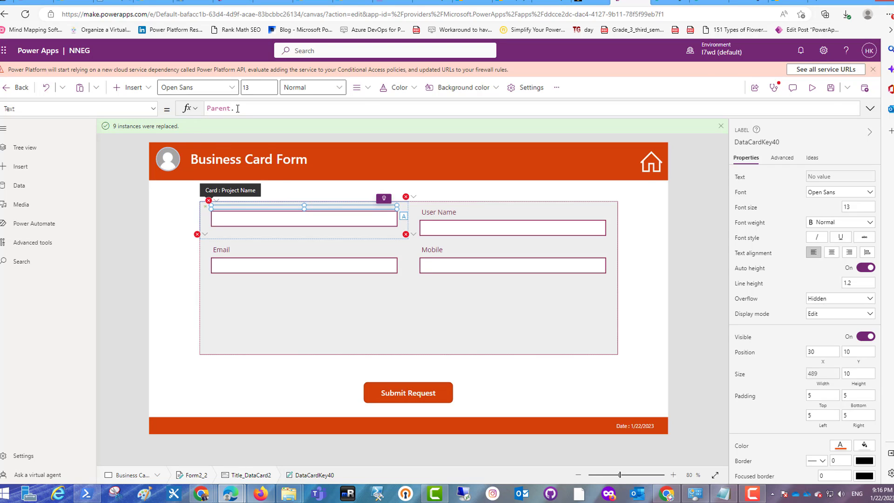
{"action": "type", "text": "displa"}
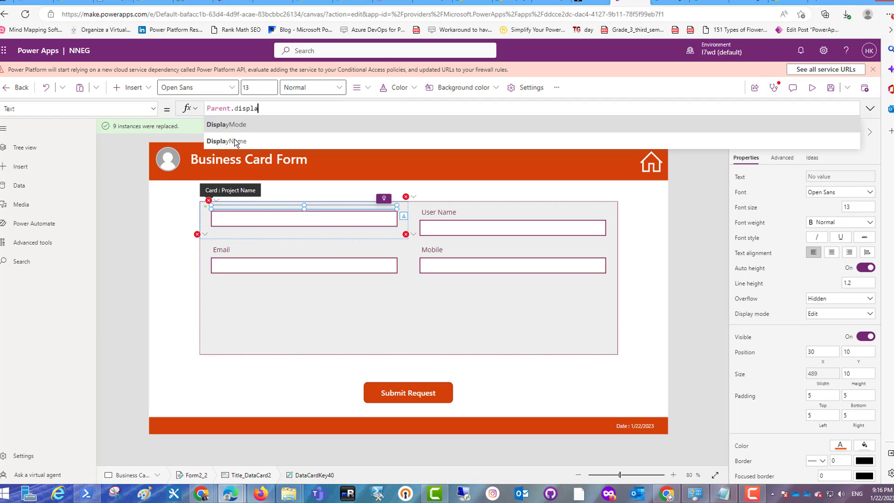
{"action": "left_click", "coordinate": [235, 141]}
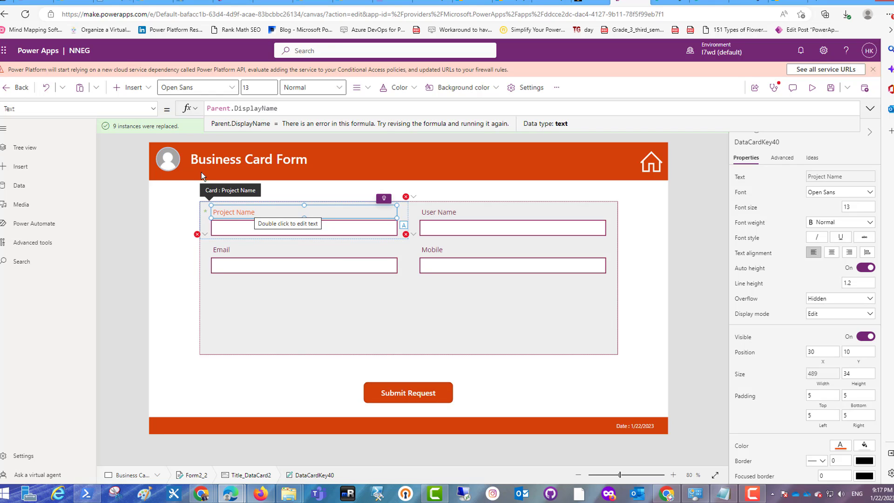
Step: Show the Tree view and the Data pane listing connected data sources, then save the app
{"action": "left_click", "coordinate": [14, 148]}
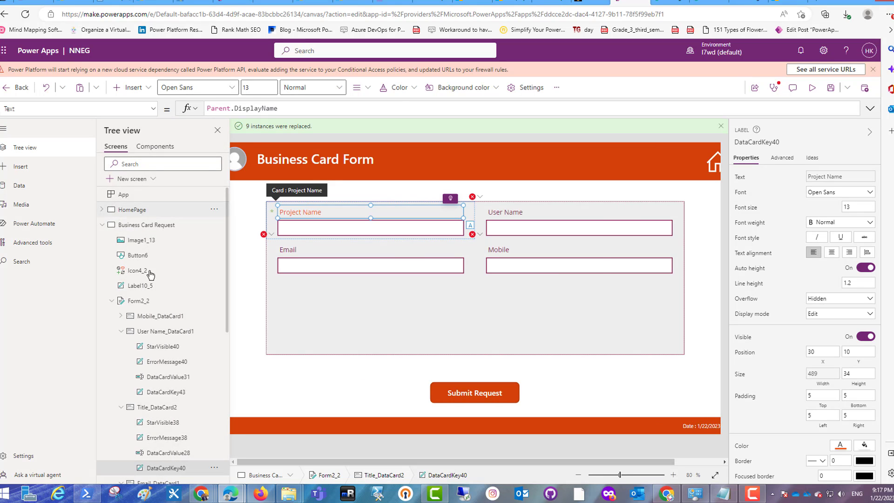
{"action": "left_click", "coordinate": [19, 185]}
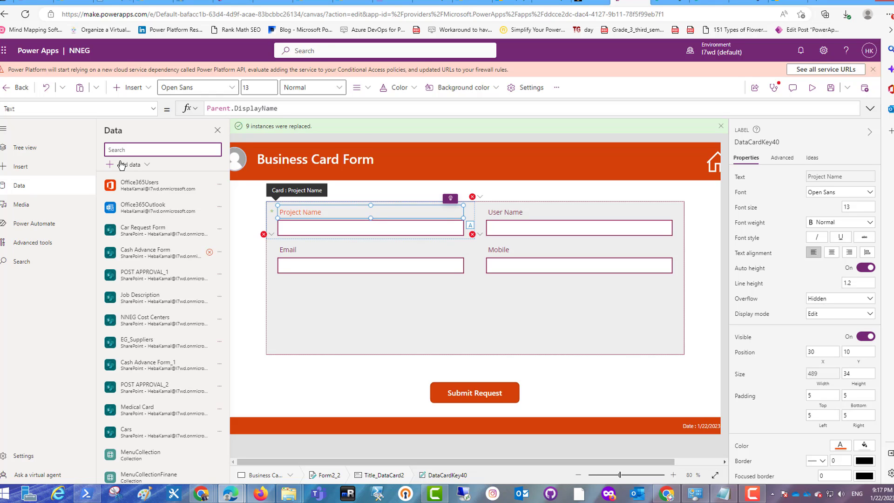
{"action": "key", "text": "ctrl+s"}
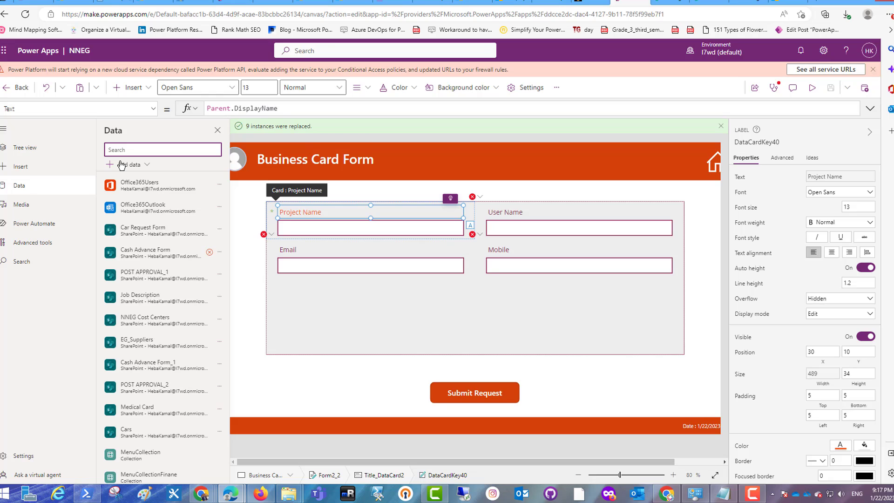